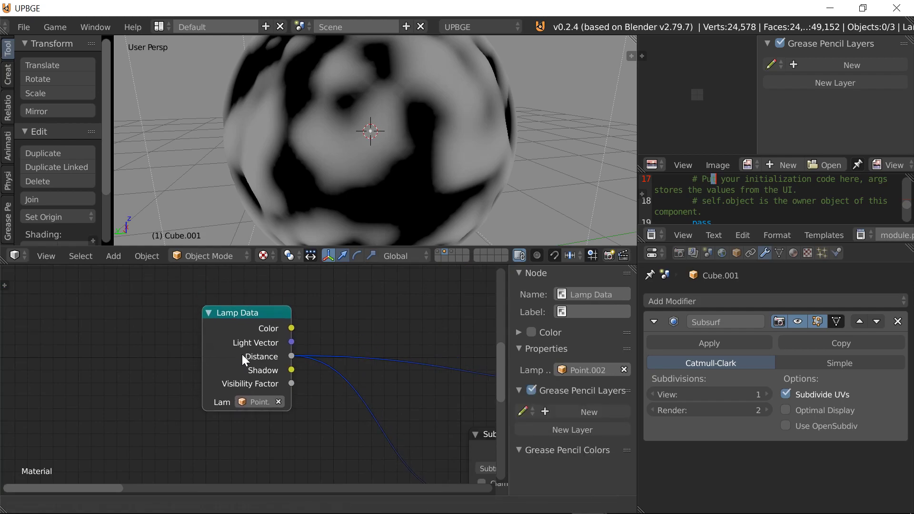
Preview the Output nodes of the two existing Multiply-Add-Sine chains on the sphere, one after the other
{"action": "scroll", "coordinate": [243, 399], "scroll_direction": "down", "scroll_amount": 7}
{"action": "middle_click_drag", "start_coordinate": [399, 411], "coordinate": [212, 404]}
{"action": "scroll", "coordinate": [317, 416], "scroll_direction": "down", "scroll_amount": 3}
{"action": "scroll", "coordinate": [378, 397], "scroll_direction": "down", "scroll_amount": 3}
{"action": "middle_click_drag", "start_coordinate": [378, 396], "coordinate": [277, 395]}
{"action": "scroll", "coordinate": [277, 394], "scroll_direction": "up", "scroll_amount": 3}
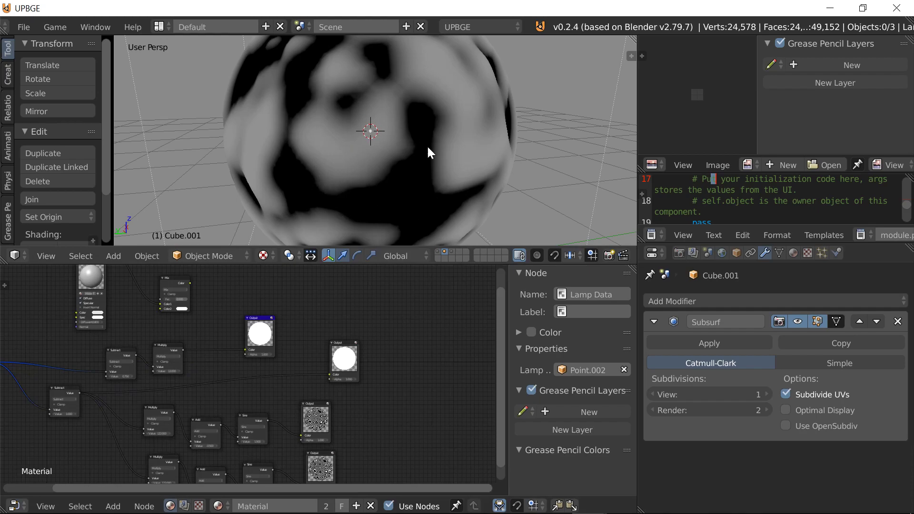
{"action": "middle_click_drag", "start_coordinate": [338, 419], "coordinate": [340, 355]}
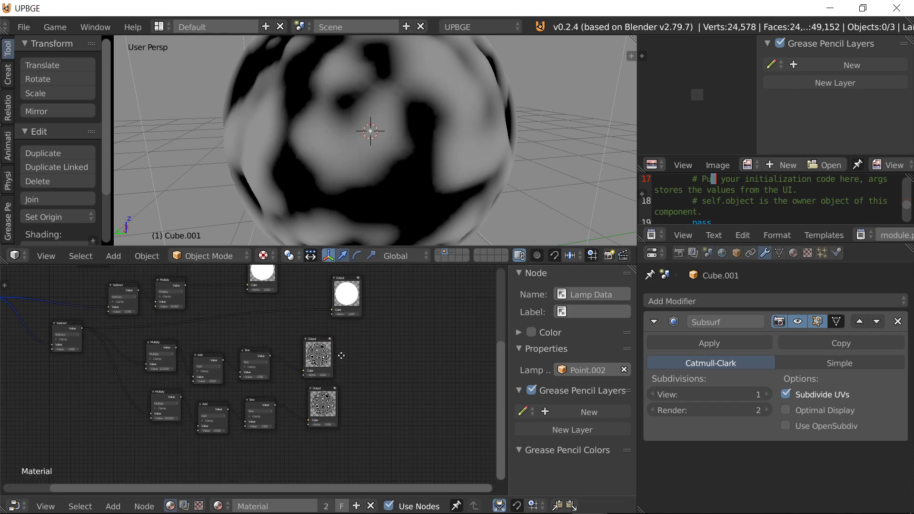
{"action": "scroll", "coordinate": [341, 354], "scroll_direction": "up", "scroll_amount": 4}
{"action": "left_click", "coordinate": [347, 342]}
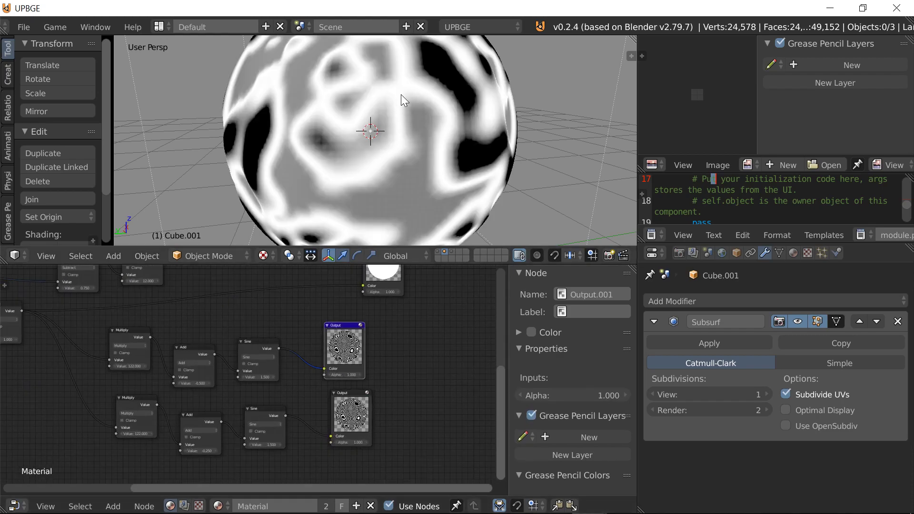
{"action": "left_click", "coordinate": [358, 409]}
{"action": "scroll", "coordinate": [379, 400], "scroll_direction": "down", "scroll_amount": 1}
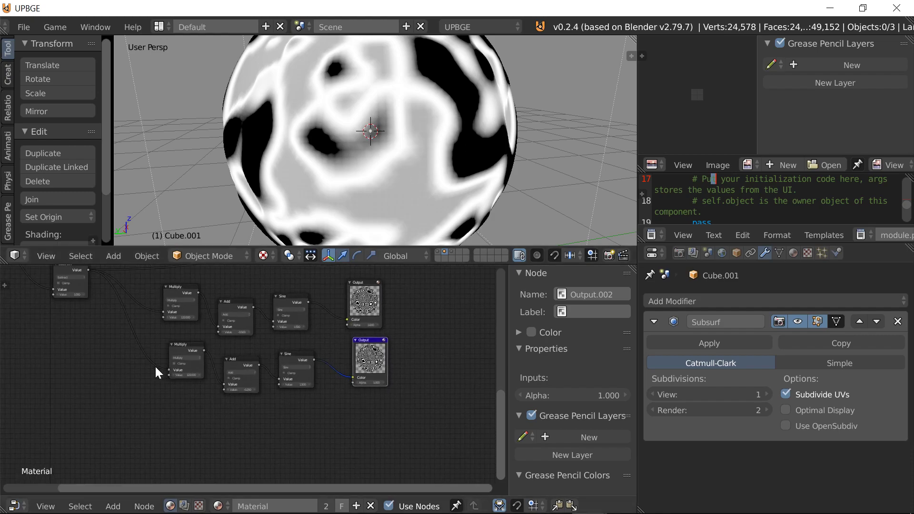
Duplicate the lowest Multiply, Add, Sine and Output chain below itself and link the Subtract node's value into the new Multiply node
{"action": "left_click", "coordinate": [177, 355]}
{"action": "left_click", "coordinate": [248, 366], "text": "shift"}
{"action": "left_click", "coordinate": [295, 365], "text": "shift"}
{"action": "left_click", "coordinate": [385, 358], "text": "shift"}
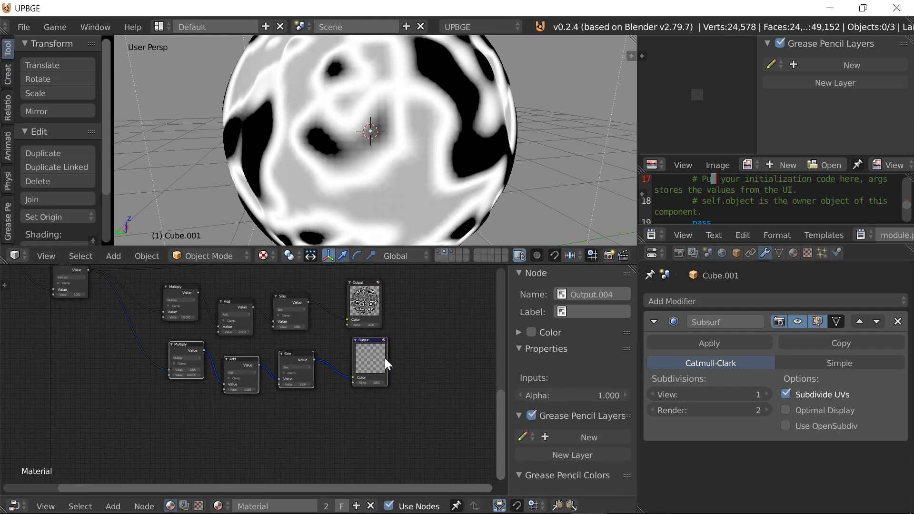
{"action": "key", "text": "shift+d"}
{"action": "left_click", "coordinate": [381, 398]}
{"action": "left_click_drag", "start_coordinate": [162, 408], "coordinate": [89, 269]}
Set the duplicated Add node's value to 0 and make its Output node the active one
{"action": "scroll", "coordinate": [204, 390], "scroll_direction": "up", "scroll_amount": 2}
{"action": "scroll", "coordinate": [203, 390], "scroll_direction": "up", "scroll_amount": 2}
{"action": "left_click", "coordinate": [253, 425]}
{"action": "type", "text": "0"}
{"action": "key", "text": "Return"}
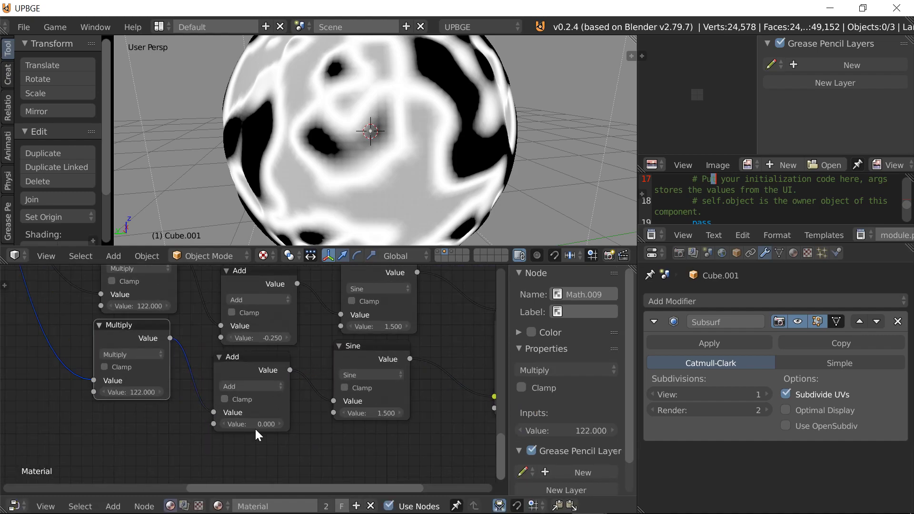
{"action": "scroll", "coordinate": [359, 381], "scroll_direction": "down", "scroll_amount": 2}
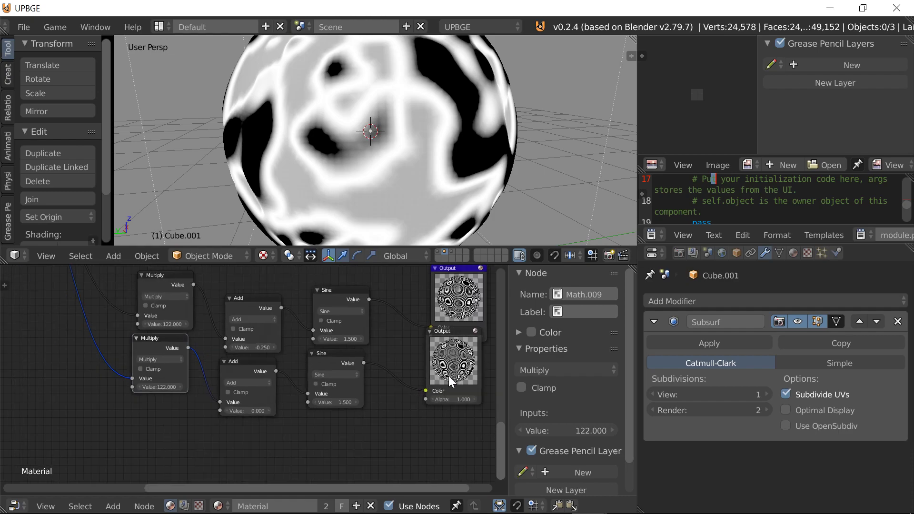
{"action": "left_click", "coordinate": [445, 377]}
{"action": "middle_click_drag", "start_coordinate": [463, 375], "coordinate": [395, 383]}
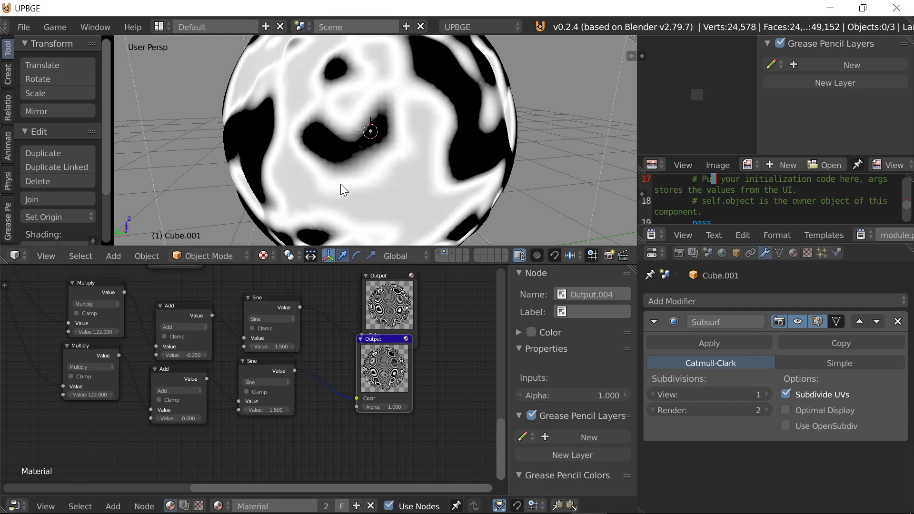
Move the new Output node below the other two and compare all three chains' outputs on the sphere
{"action": "scroll", "coordinate": [349, 315], "scroll_direction": "down", "scroll_amount": 2}
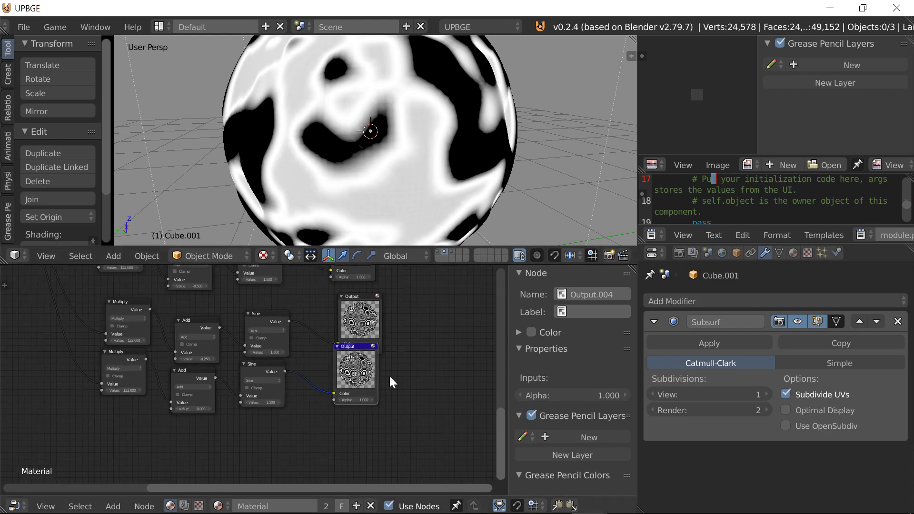
{"action": "scroll", "coordinate": [347, 312], "scroll_direction": "down", "scroll_amount": 1}
{"action": "left_click_drag", "start_coordinate": [331, 395], "coordinate": [333, 409]}
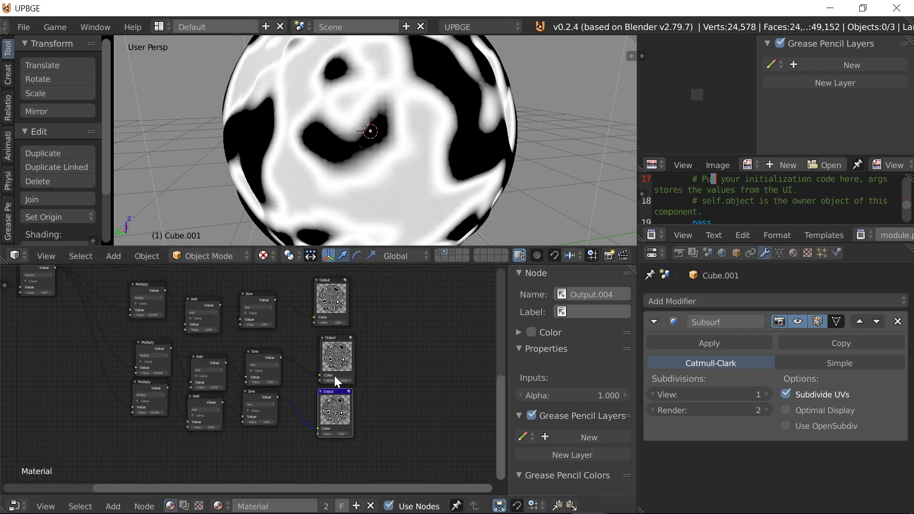
{"action": "left_click", "coordinate": [336, 362]}
{"action": "left_click", "coordinate": [338, 303]}
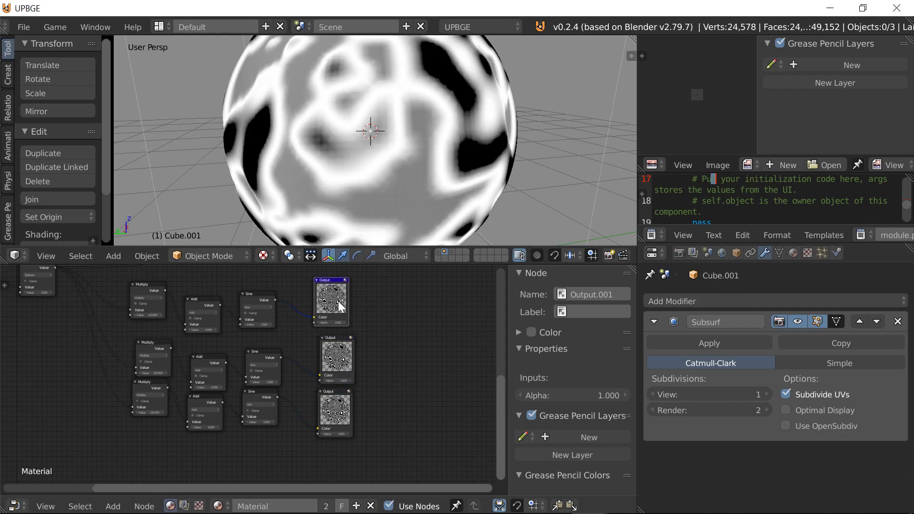
{"action": "left_click", "coordinate": [330, 350]}
{"action": "middle_click_drag", "start_coordinate": [350, 373], "coordinate": [352, 340]}
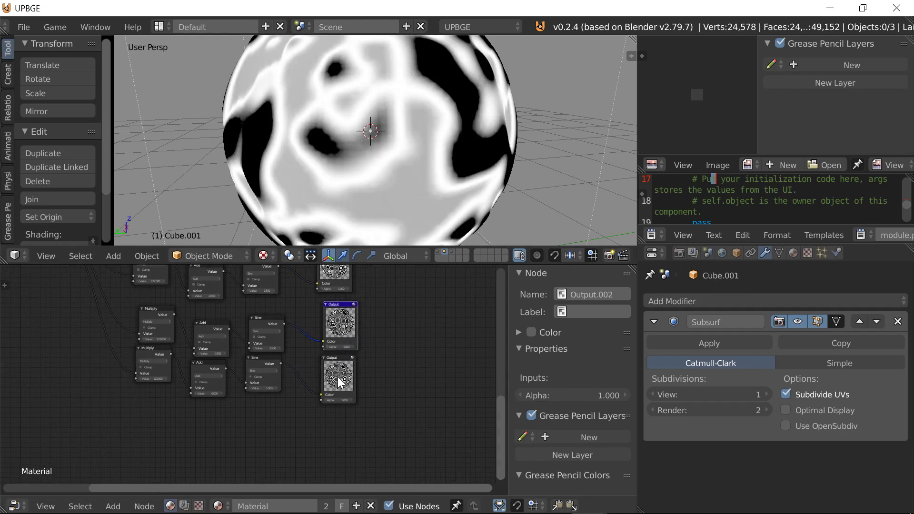
{"action": "left_click", "coordinate": [339, 381]}
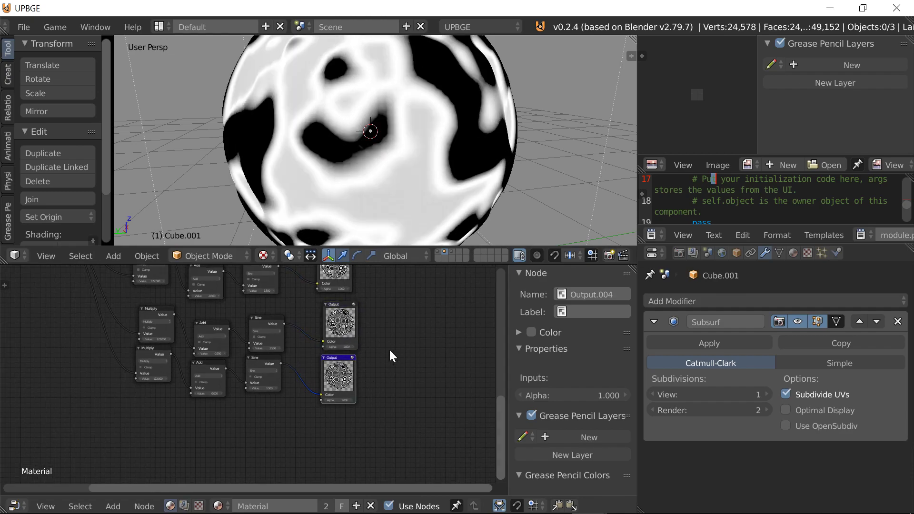
Duplicate the newest Multiply, Add, Sine and Output chain as a fourth row and connect its Multiply node to the Subtract node
{"action": "scroll", "coordinate": [404, 335], "scroll_direction": "down", "scroll_amount": 1}
{"action": "left_click", "coordinate": [291, 345], "text": "shift"}
{"action": "left_click", "coordinate": [247, 347], "text": "shift"}
{"action": "left_click", "coordinate": [202, 339], "text": "shift"}
{"action": "key", "text": "shift+d"}
{"action": "left_click", "coordinate": [198, 375]}
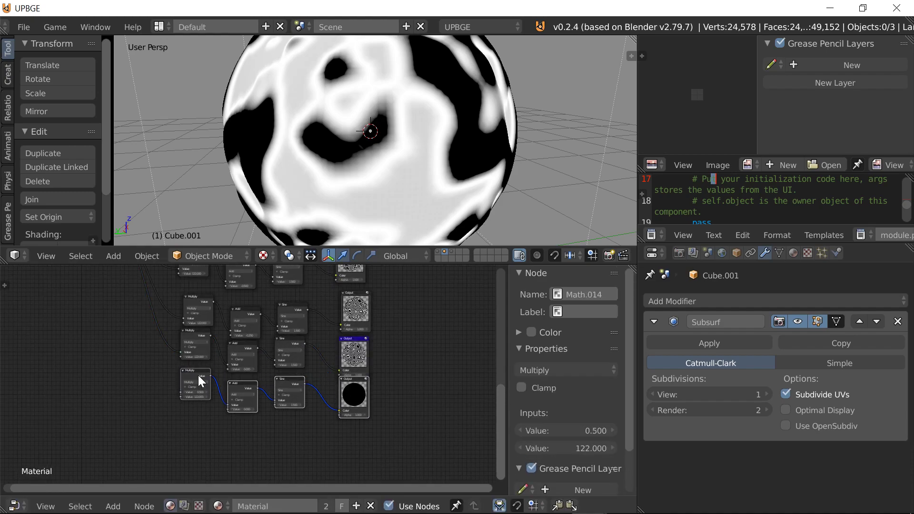
{"action": "middle_click_drag", "start_coordinate": [198, 375], "coordinate": [282, 421]}
{"action": "left_click_drag", "start_coordinate": [257, 425], "coordinate": [204, 297]}
Activate the fourth chain's Output node and set its Add node's value to 1.5
{"action": "scroll", "coordinate": [304, 443], "scroll_direction": "up", "scroll_amount": 8}
{"action": "middle_click_drag", "start_coordinate": [305, 442], "coordinate": [309, 397]}
{"action": "scroll", "coordinate": [307, 366], "scroll_direction": "up", "scroll_amount": 4}
{"action": "left_click", "coordinate": [344, 353]}
{"action": "type", "text": "1"}
{"action": "key", "text": "Return"}
{"action": "middle_click_drag", "start_coordinate": [380, 354], "coordinate": [256, 387]}
{"action": "left_click", "coordinate": [378, 352]}
{"action": "left_click", "coordinate": [256, 388]}
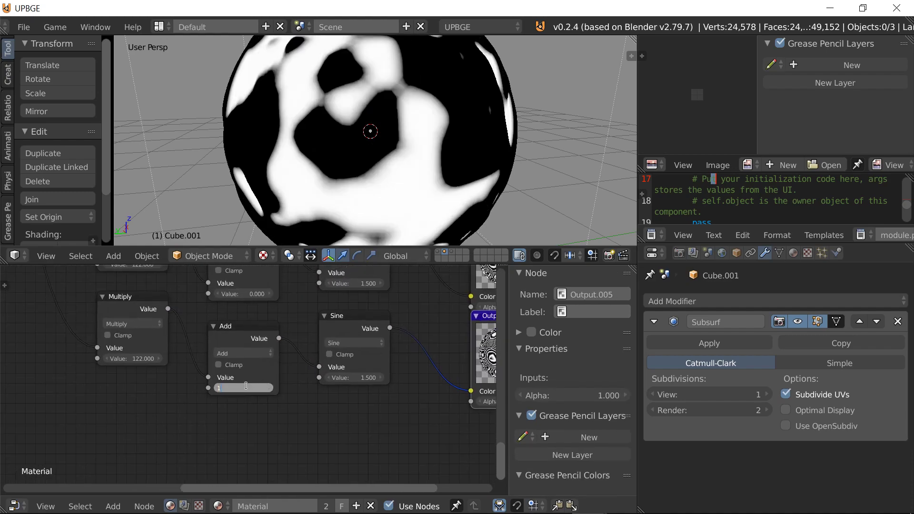
{"action": "type", "text": ".5"}
{"action": "key", "text": "Return"}
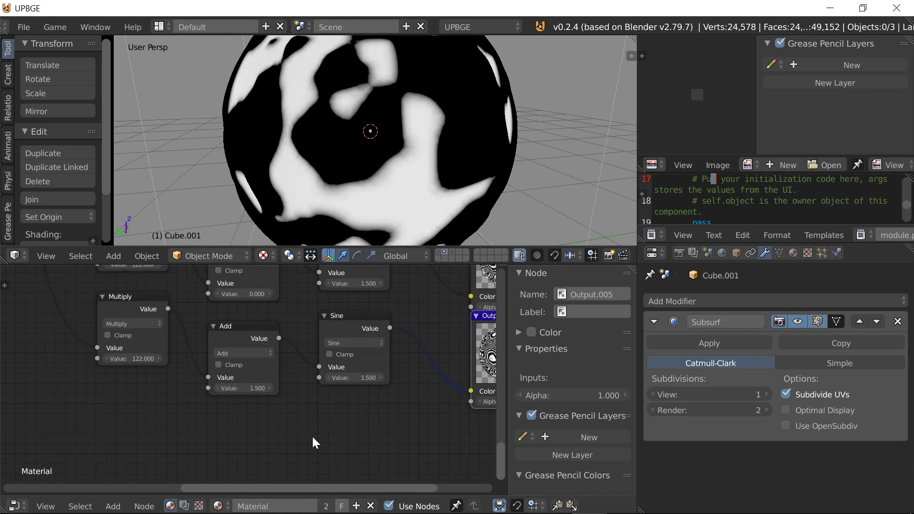
Examine the node tree from the four sine chains and their Outputs back to the Subtract, Lamp Data and Material nodes
{"action": "scroll", "coordinate": [333, 471], "scroll_direction": "down", "scroll_amount": 1}
{"action": "middle_click_drag", "start_coordinate": [332, 471], "coordinate": [222, 471]}
{"action": "scroll", "coordinate": [278, 410], "scroll_direction": "down", "scroll_amount": 1}
{"action": "middle_click_drag", "start_coordinate": [278, 410], "coordinate": [277, 433]}
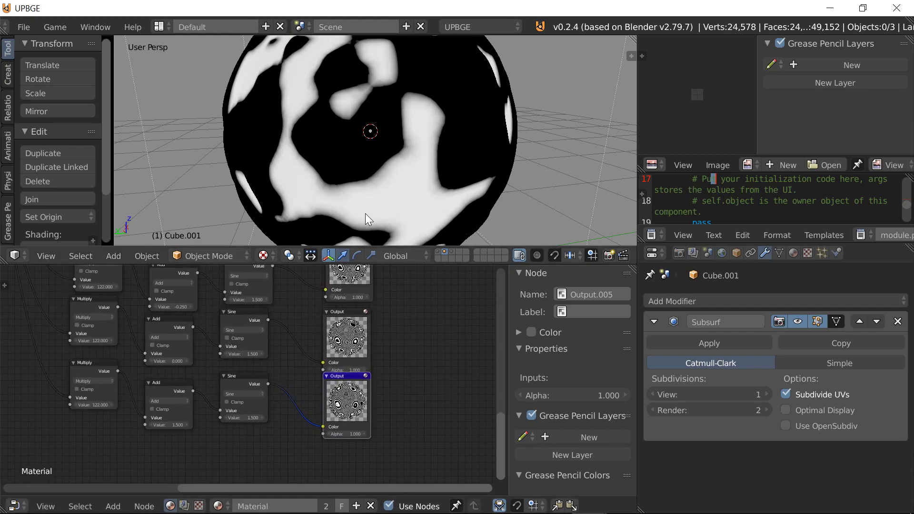
{"action": "scroll", "coordinate": [243, 356], "scroll_direction": "down", "scroll_amount": 4}
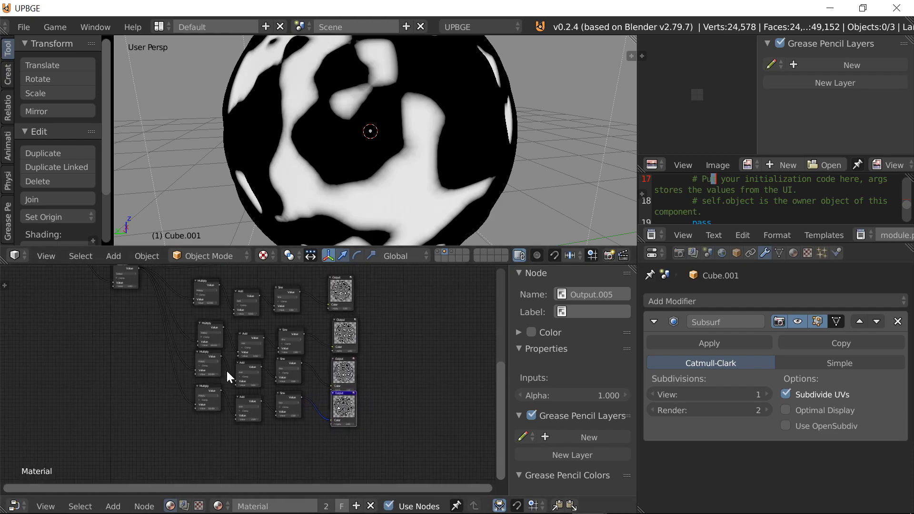
{"action": "middle_click_drag", "start_coordinate": [224, 377], "coordinate": [223, 360]}
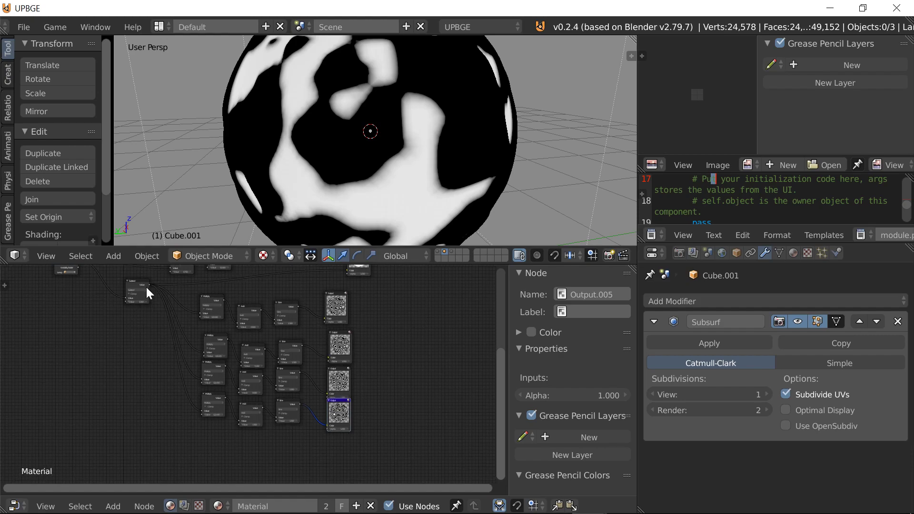
{"action": "scroll", "coordinate": [145, 282], "scroll_direction": "down", "scroll_amount": 1}
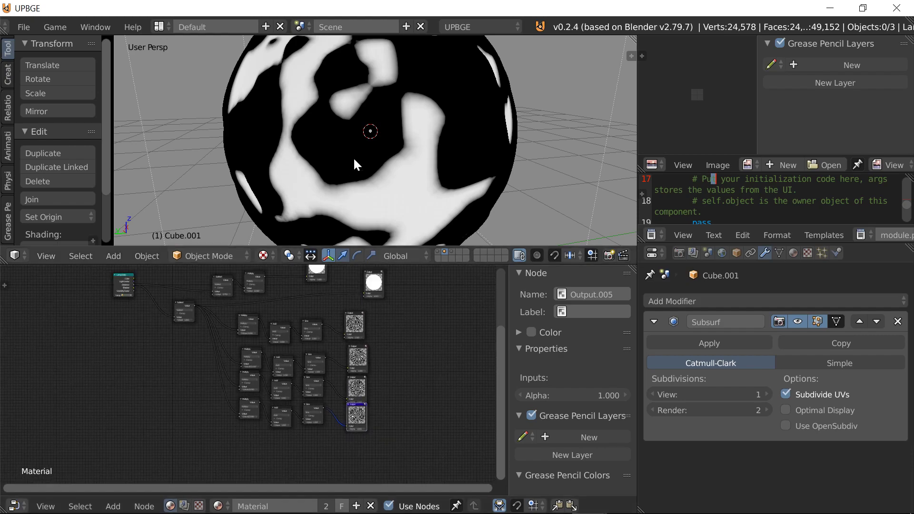
{"action": "scroll", "coordinate": [262, 368], "scroll_direction": "down", "scroll_amount": 2}
{"action": "middle_click_drag", "start_coordinate": [277, 372], "coordinate": [277, 458]}
{"action": "scroll", "coordinate": [267, 387], "scroll_direction": "up", "scroll_amount": 3}
{"action": "scroll", "coordinate": [193, 348], "scroll_direction": "up", "scroll_amount": 4}
{"action": "scroll", "coordinate": [226, 393], "scroll_direction": "up", "scroll_amount": 3}
{"action": "scroll", "coordinate": [196, 383], "scroll_direction": "down", "scroll_amount": 7}
{"action": "scroll", "coordinate": [304, 431], "scroll_direction": "down", "scroll_amount": 1}
{"action": "scroll", "coordinate": [256, 423], "scroll_direction": "up", "scroll_amount": 6}
{"action": "scroll", "coordinate": [227, 364], "scroll_direction": "up", "scroll_amount": 1}
{"action": "scroll", "coordinate": [226, 365], "scroll_direction": "down", "scroll_amount": 7}
{"action": "middle_click_drag", "start_coordinate": [183, 361], "coordinate": [241, 399]}
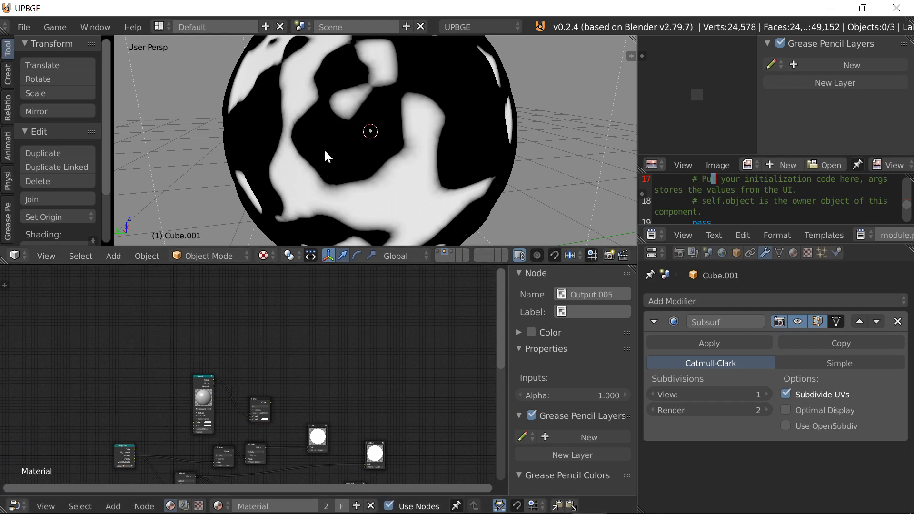
Put the mesh in Edit Mode and add a second UV map named sphere
{"action": "key", "text": "Tab"}
{"action": "left_click", "coordinate": [13, 143]}
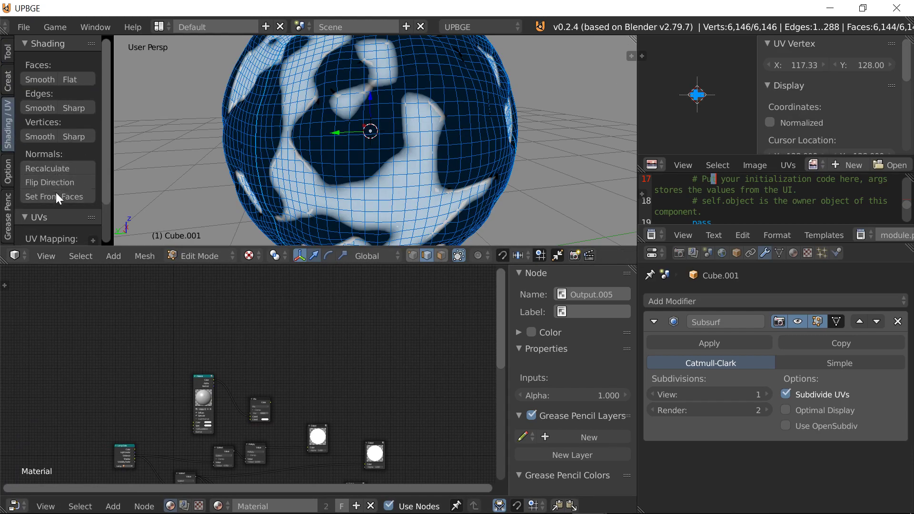
{"action": "scroll", "coordinate": [56, 213], "scroll_direction": "down", "scroll_amount": 3}
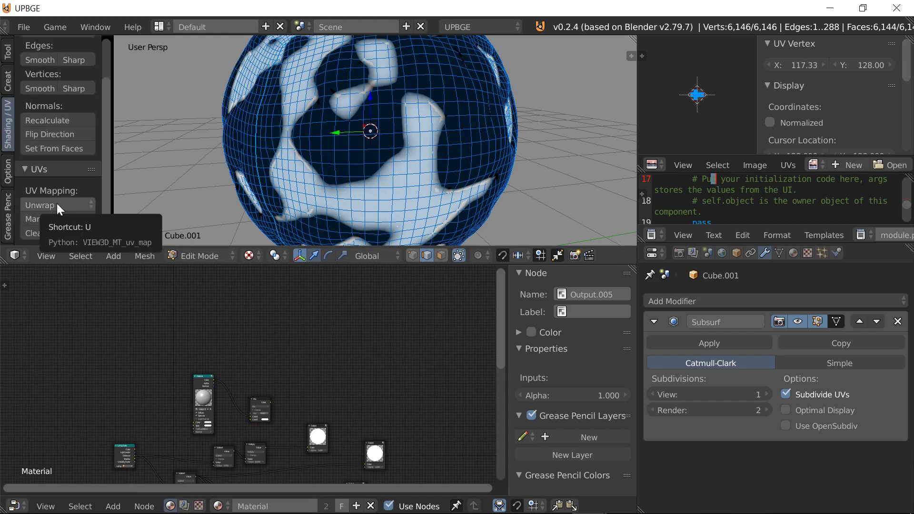
{"action": "left_click", "coordinate": [779, 253]}
{"action": "scroll", "coordinate": [744, 428], "scroll_direction": "down", "scroll_amount": 5}
{"action": "scroll", "coordinate": [746, 430], "scroll_direction": "down", "scroll_amount": 2}
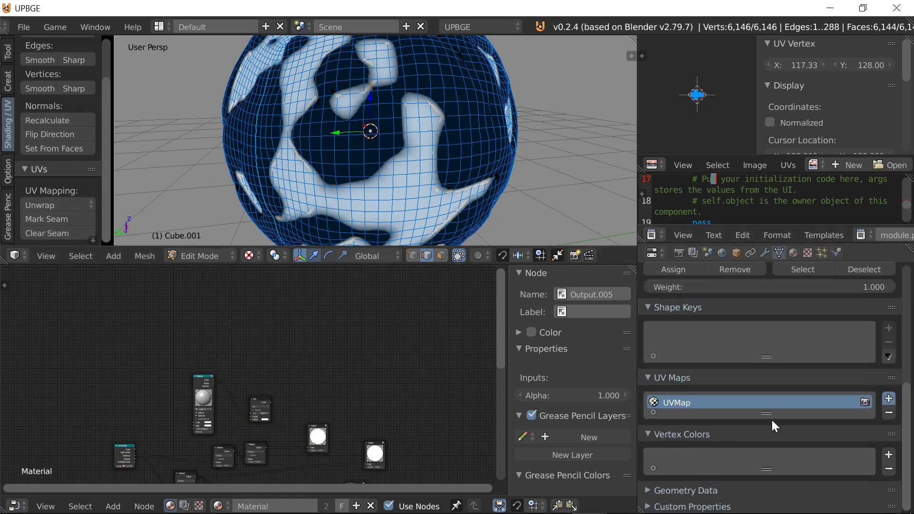
{"action": "left_click", "coordinate": [889, 398]}
{"action": "double_click", "coordinate": [748, 417]}
{"action": "type", "text": "sphere"}
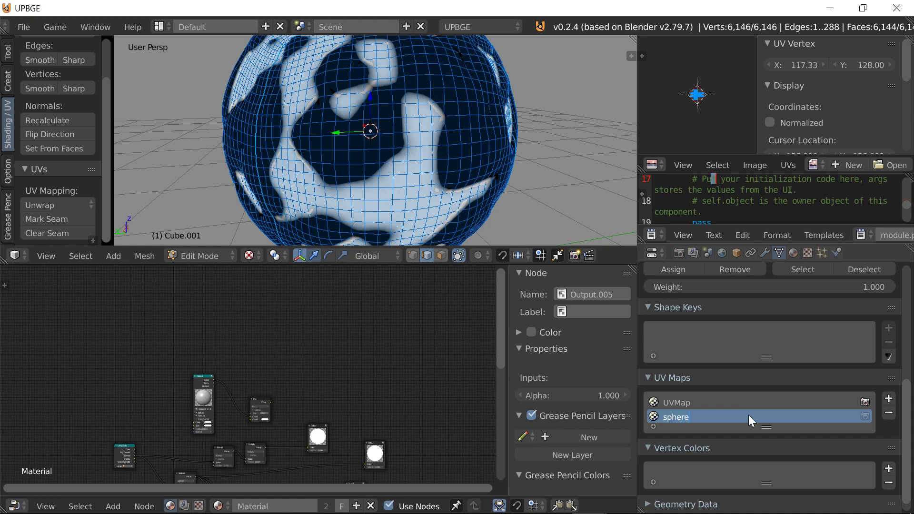
Unwrap the mesh with Sphere Projection and make the sphere UV map the one used for rendering, ending in Object Mode
{"action": "left_click", "coordinate": [53, 208]}
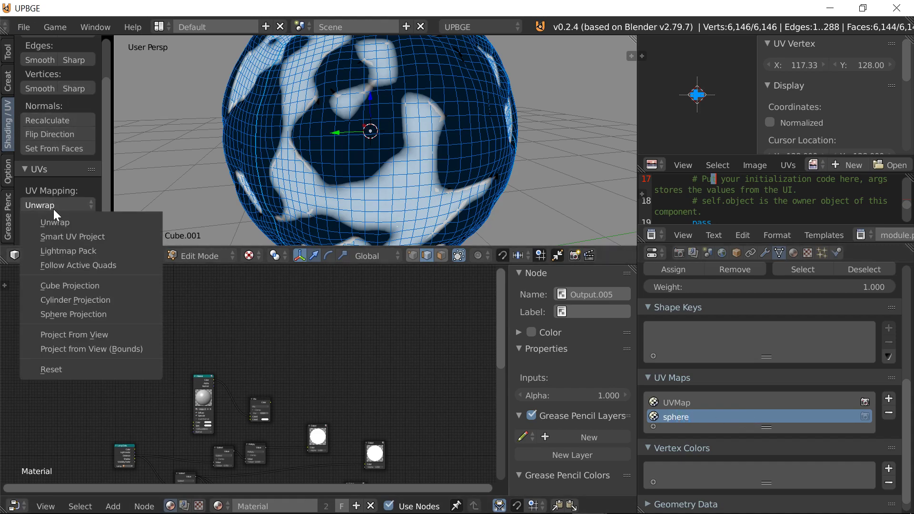
{"action": "left_click", "coordinate": [81, 315]}
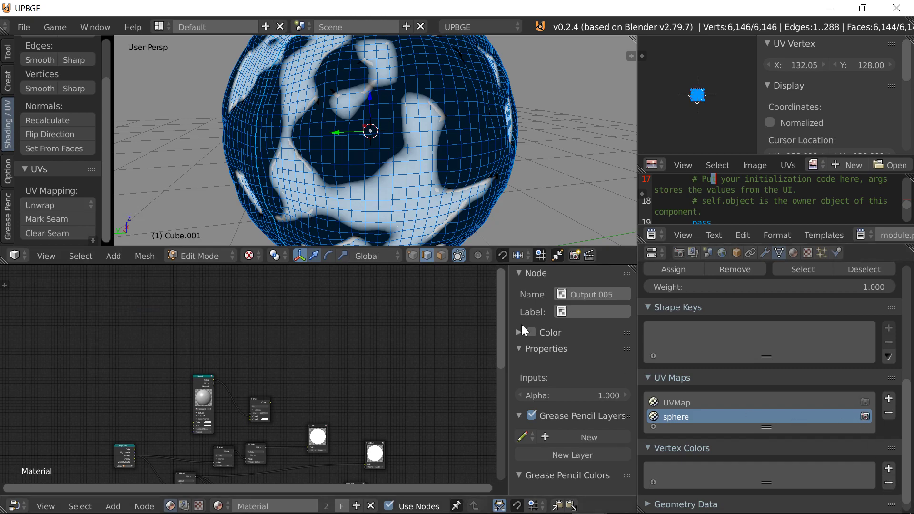
{"action": "key", "text": "Tab"}
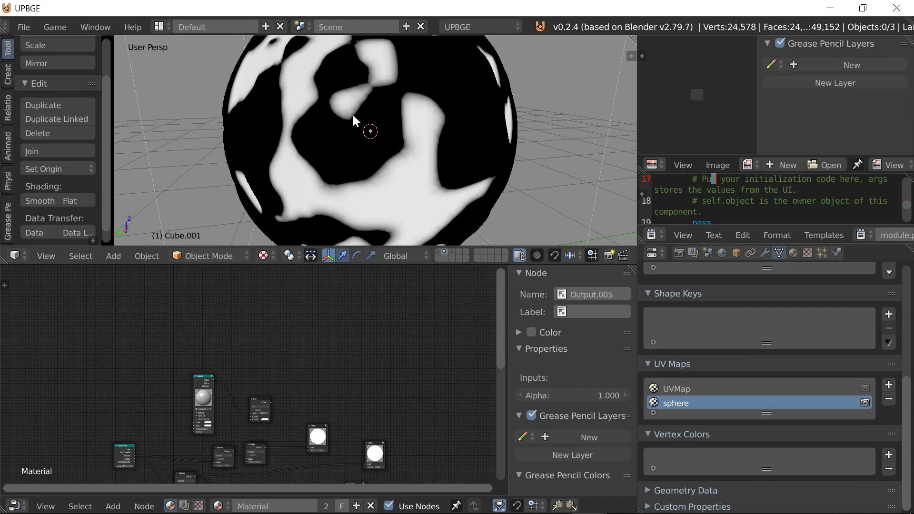
{"action": "key", "text": "Tab"}
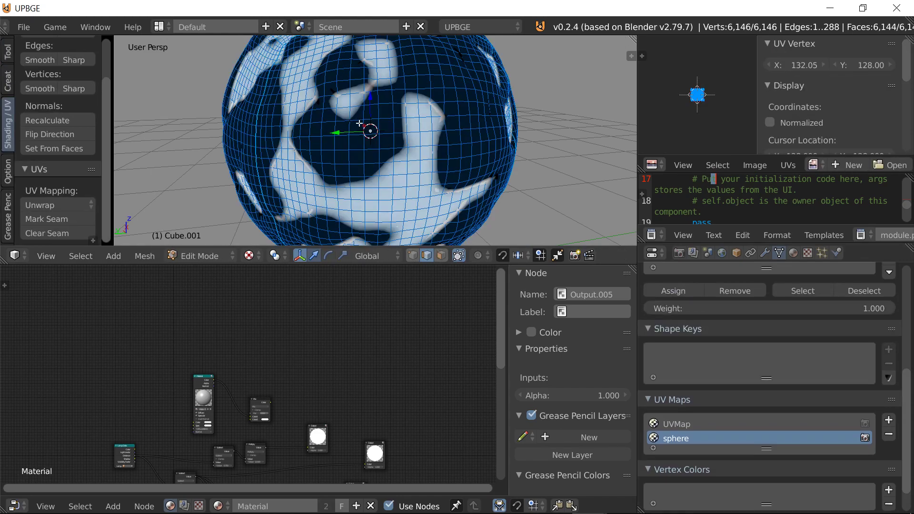
{"action": "key", "text": "Tab"}
{"action": "scroll", "coordinate": [279, 390], "scroll_direction": "up", "scroll_amount": 2}
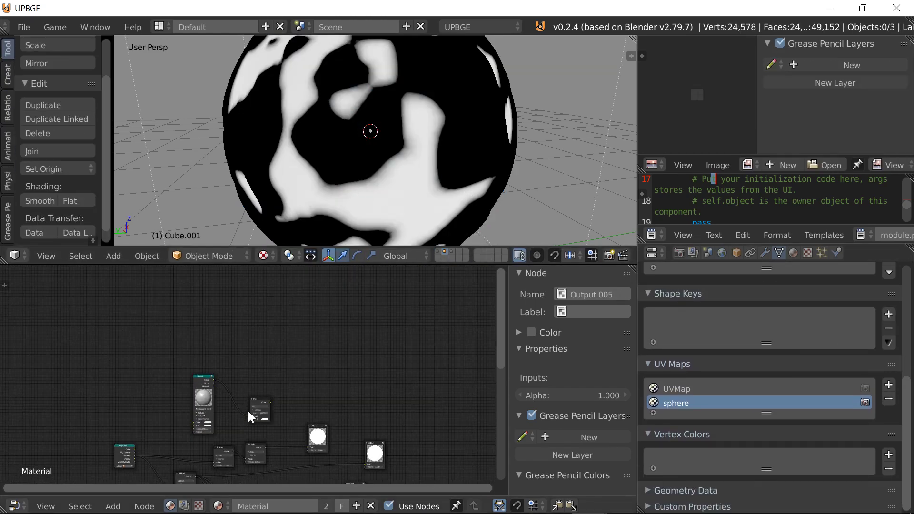
Switch the render engine to Cycles Render and add an Image Texture node above the Mix node
{"action": "mouse_move", "coordinate": [119, 509]}
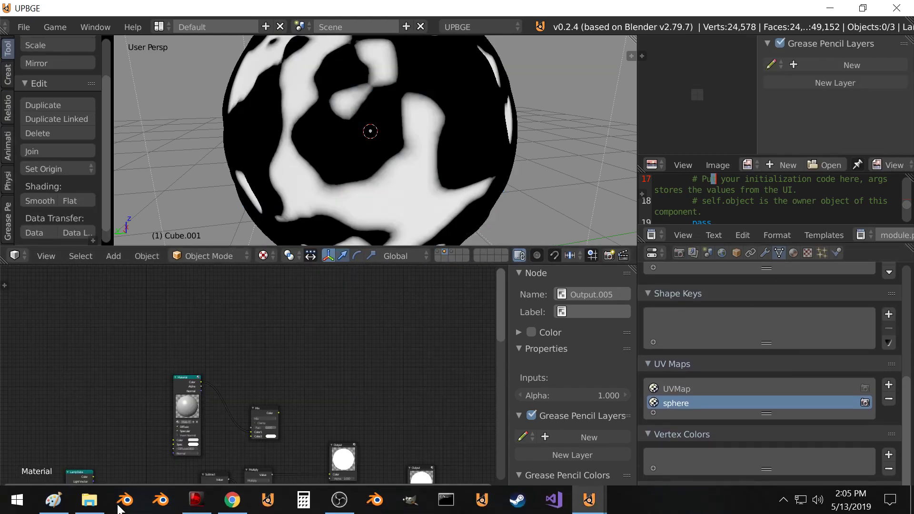
{"action": "left_click", "coordinate": [477, 25]}
{"action": "left_click", "coordinate": [486, 75]}
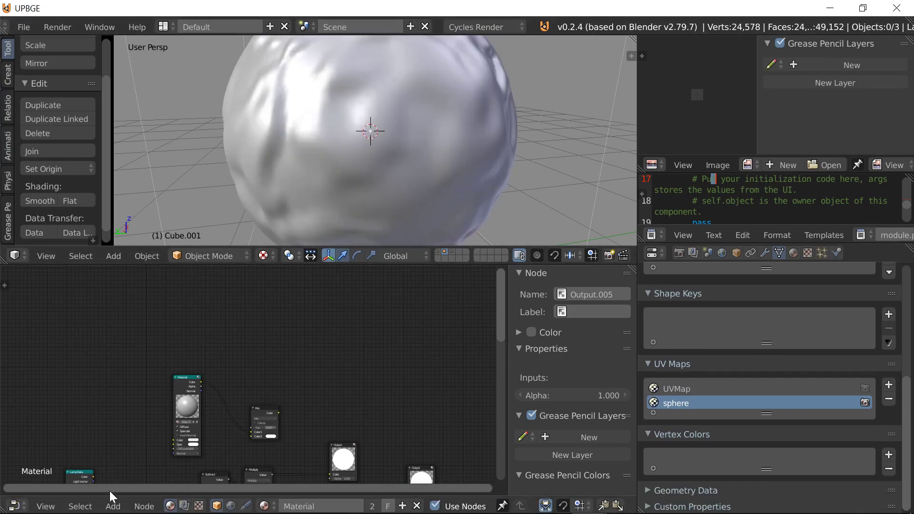
{"action": "left_click", "coordinate": [112, 506]}
{"action": "mouse_move", "coordinate": [135, 432]}
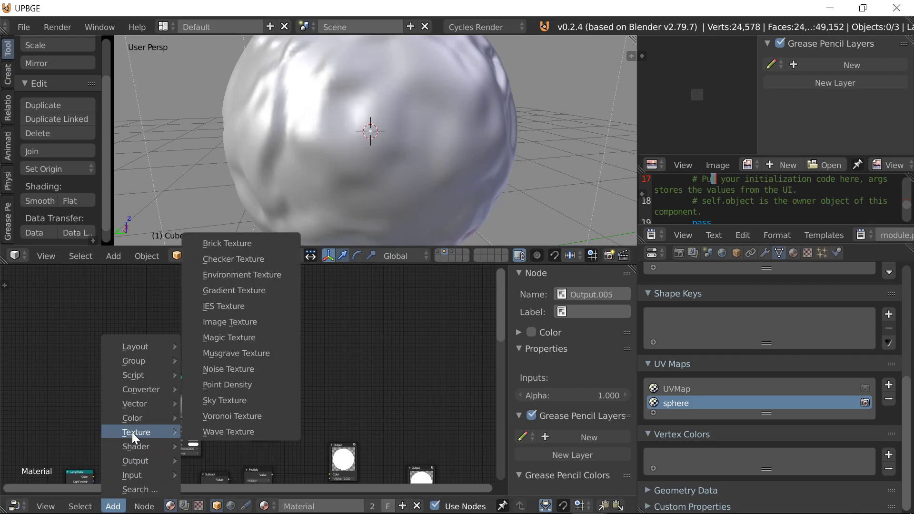
{"action": "left_click", "coordinate": [235, 320]}
{"action": "left_click", "coordinate": [289, 321]}
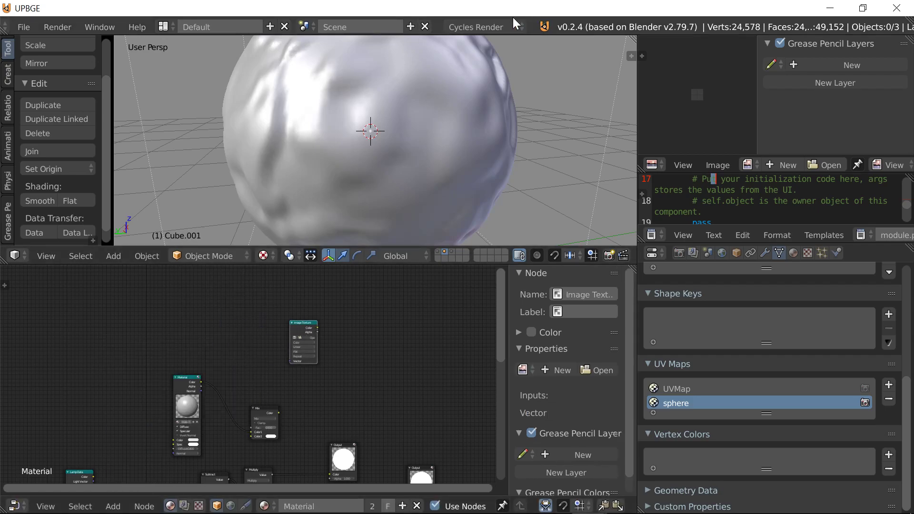
Set the render engine back to UPBGE, keeping the Image Texture node in the tree
{"action": "left_click", "coordinate": [513, 21]}
{"action": "left_click", "coordinate": [493, 55]}
{"action": "scroll", "coordinate": [315, 382], "scroll_direction": "up", "scroll_amount": 3}
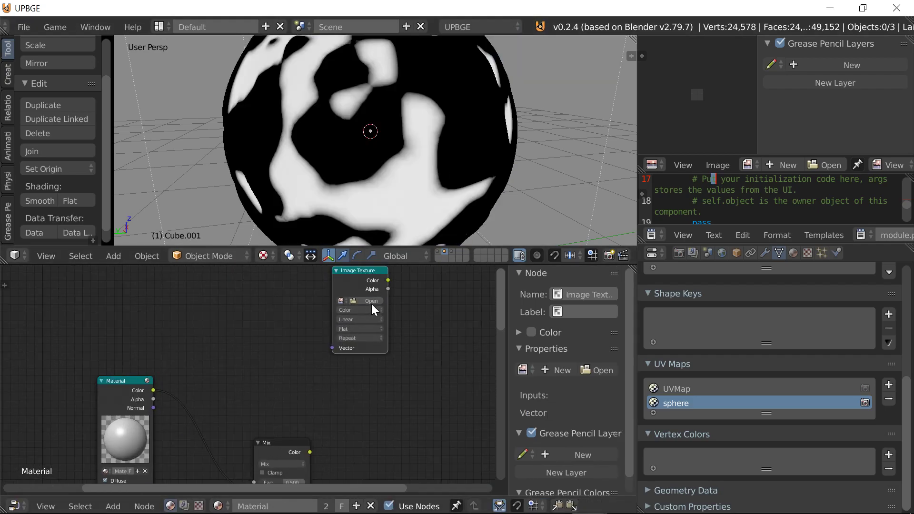
Load grass3.png from the Downloads folder into the Image Texture node
{"action": "left_click", "coordinate": [371, 301]}
{"action": "scroll", "coordinate": [49, 154], "scroll_direction": "down", "scroll_amount": 4}
{"action": "left_click", "coordinate": [60, 207]}
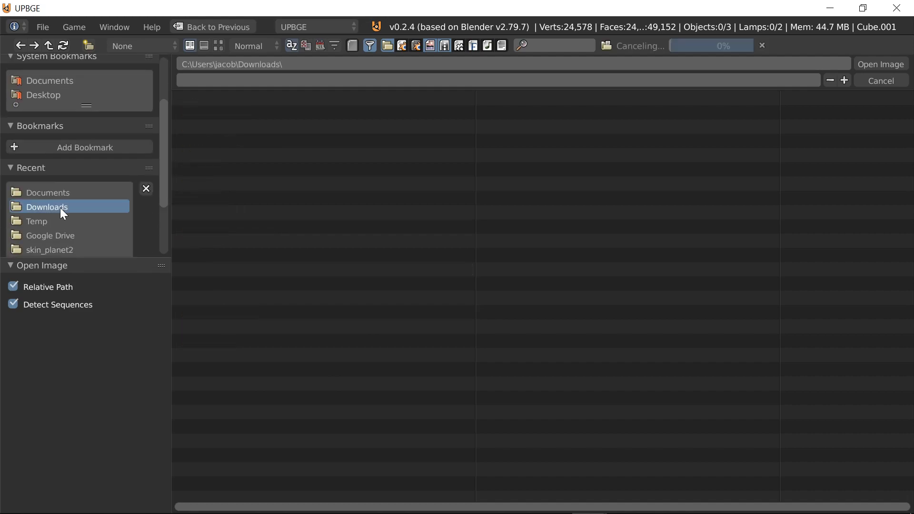
{"action": "left_click_drag", "start_coordinate": [331, 507], "coordinate": [597, 504]}
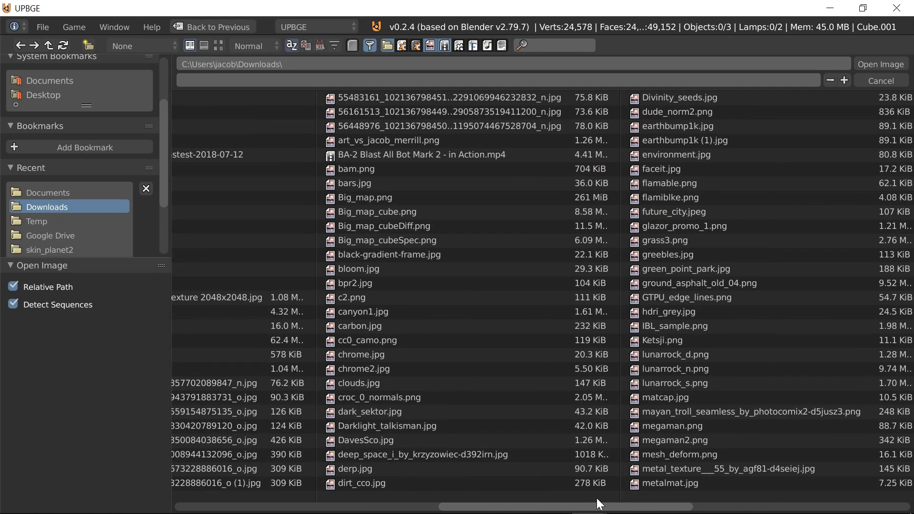
{"action": "left_click", "coordinate": [691, 241]}
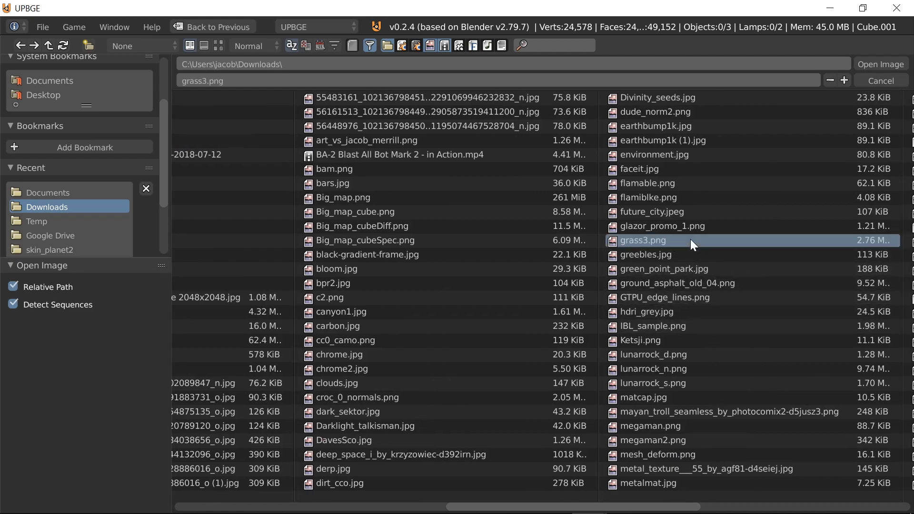
{"action": "left_click", "coordinate": [881, 65]}
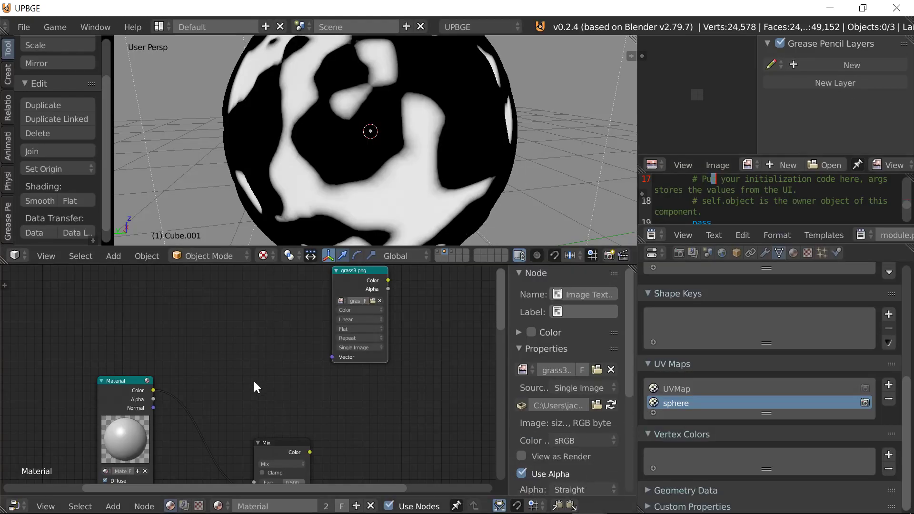
Switch the render engine to Cycles Render to make its input nodes available for the material
{"action": "scroll", "coordinate": [256, 381], "scroll_direction": "down", "scroll_amount": 4}
{"action": "scroll", "coordinate": [302, 350], "scroll_direction": "up", "scroll_amount": 4}
{"action": "scroll", "coordinate": [204, 381], "scroll_direction": "down", "scroll_amount": 2}
{"action": "middle_click_drag", "start_coordinate": [169, 415], "coordinate": [215, 344]}
{"action": "scroll", "coordinate": [142, 410], "scroll_direction": "down", "scroll_amount": 6}
{"action": "middle_click_drag", "start_coordinate": [143, 411], "coordinate": [215, 397]}
{"action": "middle_click_drag", "start_coordinate": [193, 438], "coordinate": [183, 448]}
{"action": "left_click", "coordinate": [113, 505]}
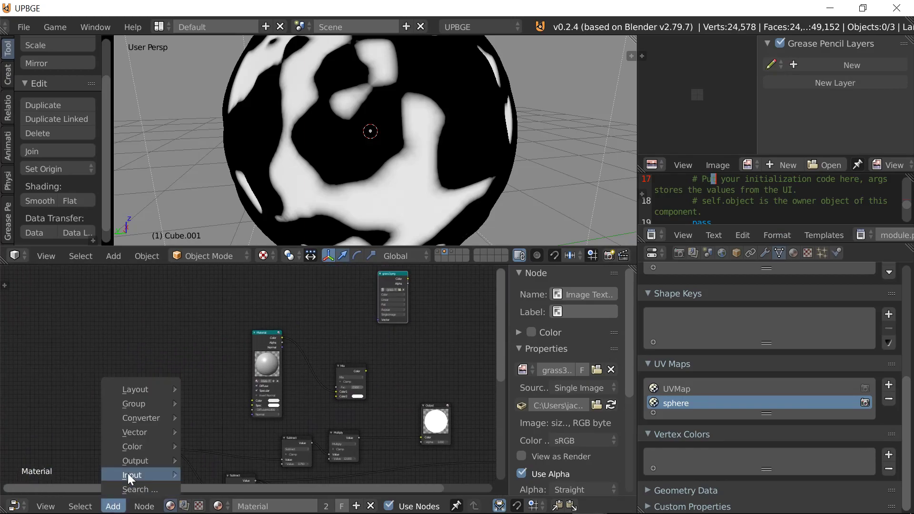
{"action": "mouse_move", "coordinate": [127, 474]}
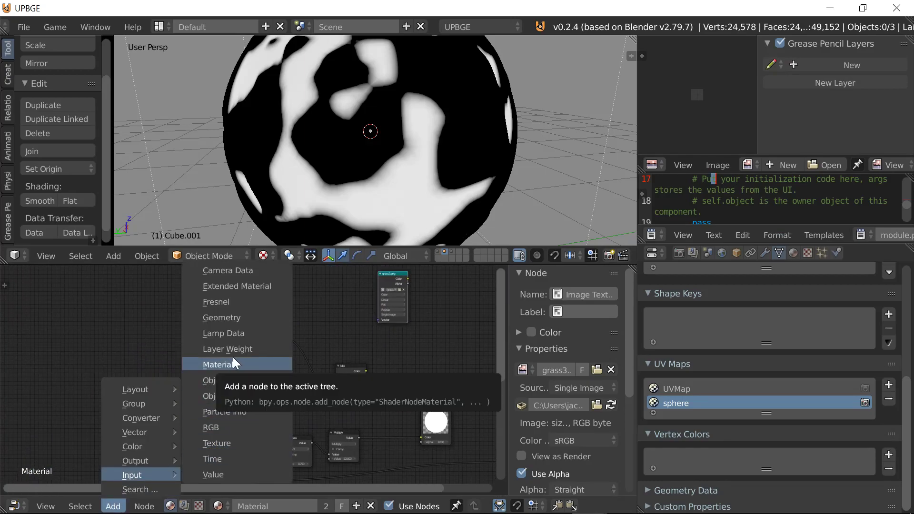
{"action": "left_click", "coordinate": [485, 30]}
{"action": "left_click", "coordinate": [504, 71]}
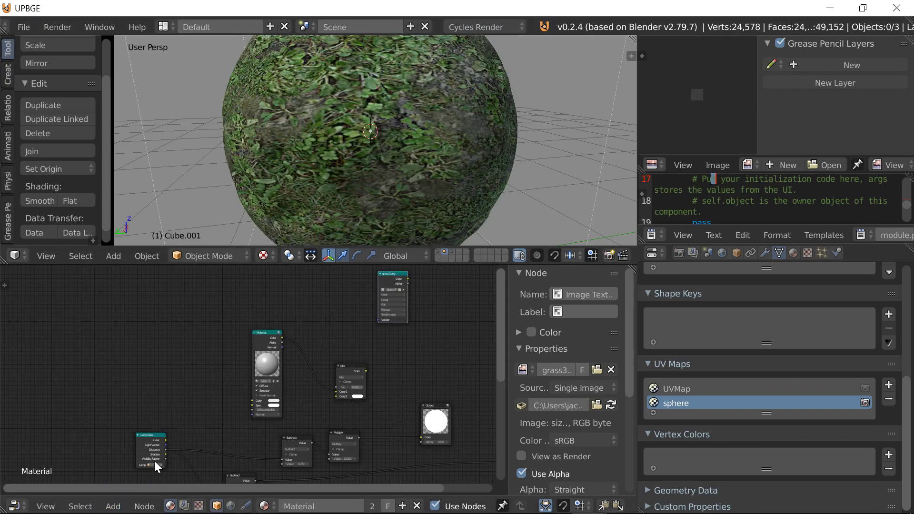
Add a UV Map node beside the grass texture node and link its UV output to the texture's Vector input
{"action": "left_click", "coordinate": [112, 506]}
{"action": "mouse_move", "coordinate": [135, 464]}
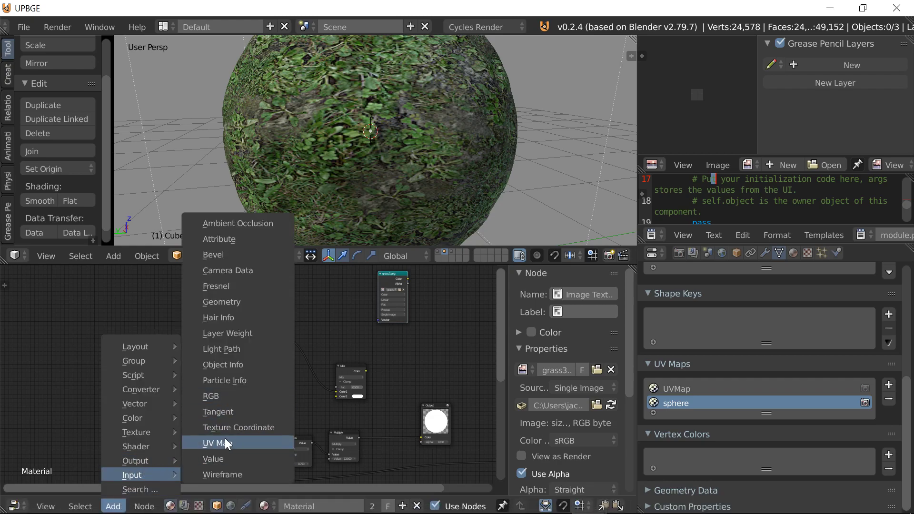
{"action": "left_click", "coordinate": [228, 438]}
{"action": "left_click", "coordinate": [307, 311]}
{"action": "middle_click_drag", "start_coordinate": [381, 326], "coordinate": [249, 330]}
{"action": "scroll", "coordinate": [250, 330], "scroll_direction": "up", "scroll_amount": 4}
{"action": "left_click_drag", "start_coordinate": [198, 320], "coordinate": [248, 321]}
Set the render engine back to UPBGE and move the grass texture node down between the Mix and Output nodes
{"action": "left_click", "coordinate": [495, 28]}
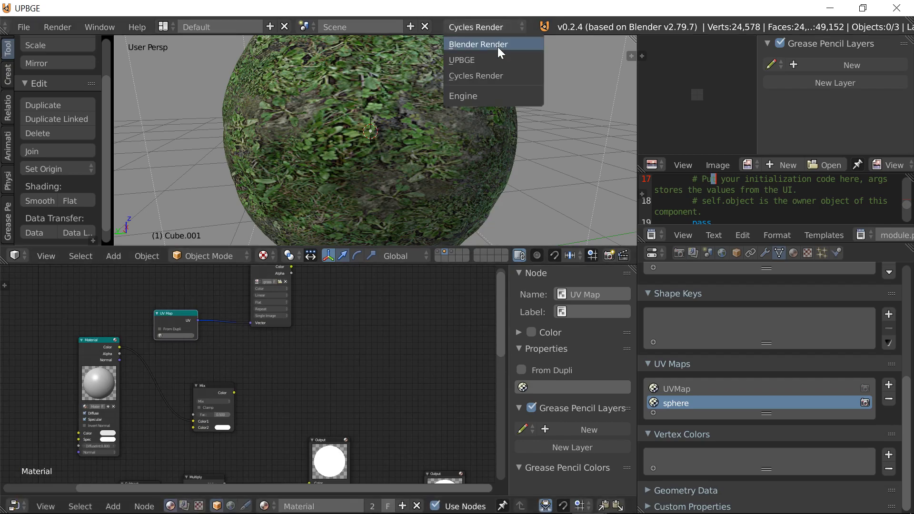
{"action": "left_click", "coordinate": [471, 58]}
{"action": "scroll", "coordinate": [315, 346], "scroll_direction": "down", "scroll_amount": 2}
{"action": "middle_click_drag", "start_coordinate": [315, 346], "coordinate": [167, 425]}
{"action": "scroll", "coordinate": [156, 304], "scroll_direction": "up", "scroll_amount": 1}
{"action": "scroll", "coordinate": [160, 304], "scroll_direction": "down", "scroll_amount": 1}
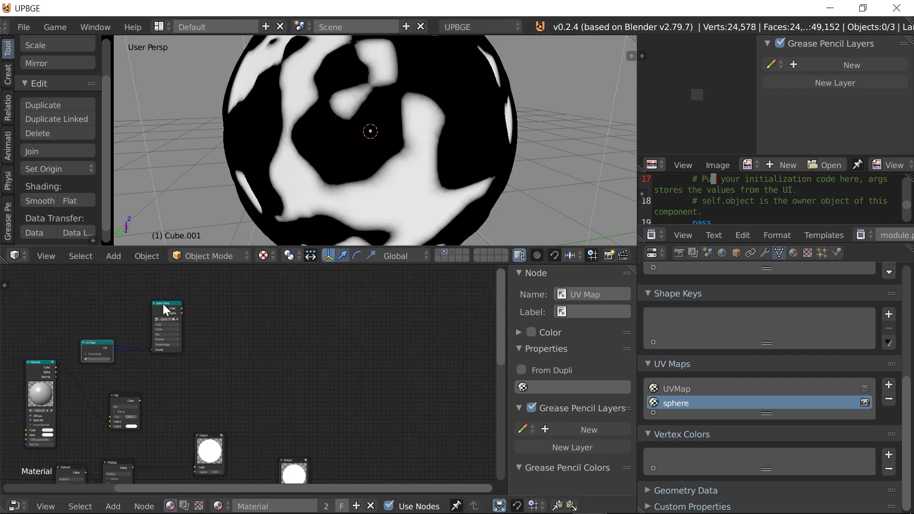
{"action": "left_click_drag", "start_coordinate": [163, 304], "coordinate": [172, 390]}
{"action": "middle_click_drag", "start_coordinate": [171, 389], "coordinate": [133, 294]}
{"action": "scroll", "coordinate": [163, 325], "scroll_direction": "up", "scroll_amount": 1}
{"action": "mouse_move", "coordinate": [163, 325]}
{"action": "middle_mouse_down"}
{"action": "mouse_move", "coordinate": [184, 335]}
{"action": "mouse_move", "coordinate": [222, 397]}
{"action": "middle_mouse_up"}
{"action": "scroll", "coordinate": [181, 332], "scroll_direction": "up", "scroll_amount": 1}
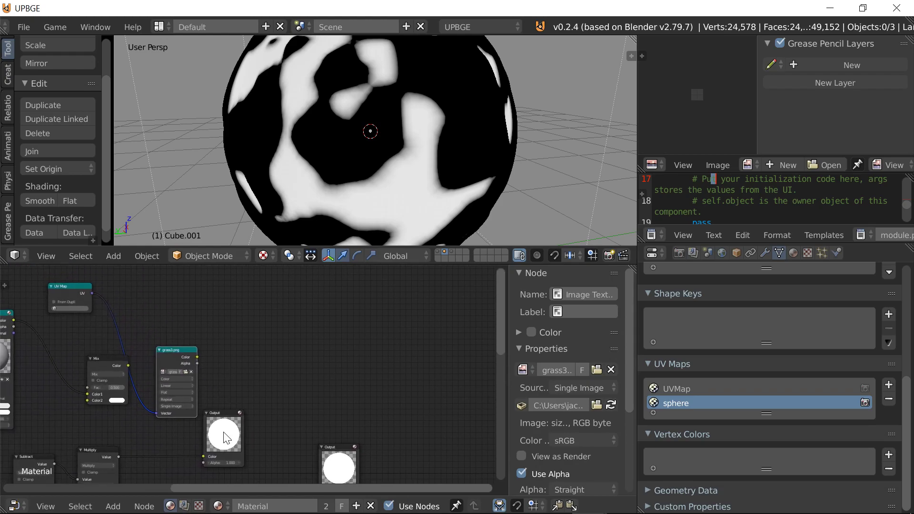
Duplicate the Output node into the empty area above, link the grass texture's Color to it and make it the active output
{"action": "left_click", "coordinate": [224, 434]}
{"action": "key", "text": "shift+d"}
{"action": "left_click", "coordinate": [280, 301]}
{"action": "key", "text": "g"}
{"action": "left_click", "coordinate": [223, 342]}
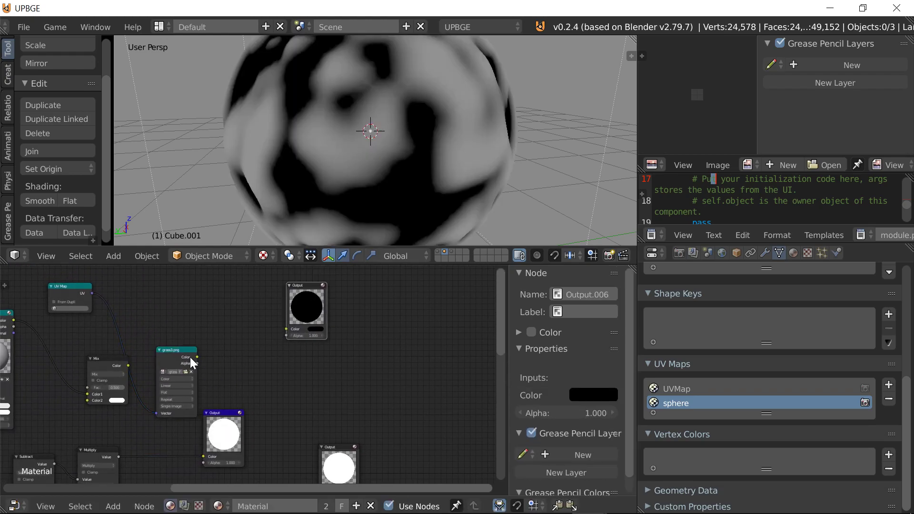
{"action": "left_click_drag", "start_coordinate": [197, 357], "coordinate": [292, 333]}
{"action": "left_click", "coordinate": [302, 311]}
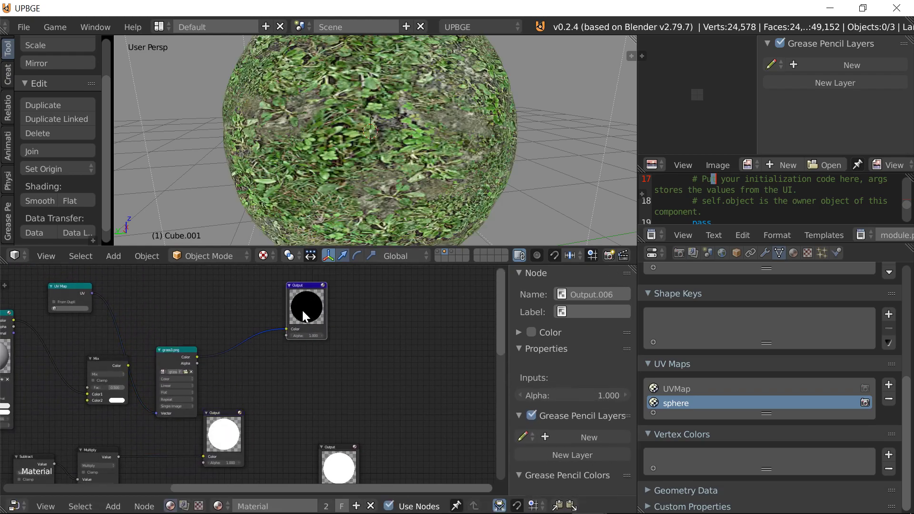
Move the grass texture node up and insert a Vector Math node on the link between it and the UV Map node
{"action": "left_click_drag", "start_coordinate": [163, 358], "coordinate": [191, 301]}
{"action": "scroll", "coordinate": [142, 359], "scroll_direction": "up", "scroll_amount": 4}
{"action": "middle_click_drag", "start_coordinate": [142, 359], "coordinate": [247, 401]}
{"action": "scroll", "coordinate": [230, 386], "scroll_direction": "up", "scroll_amount": 5}
{"action": "scroll", "coordinate": [230, 384], "scroll_direction": "down", "scroll_amount": 4}
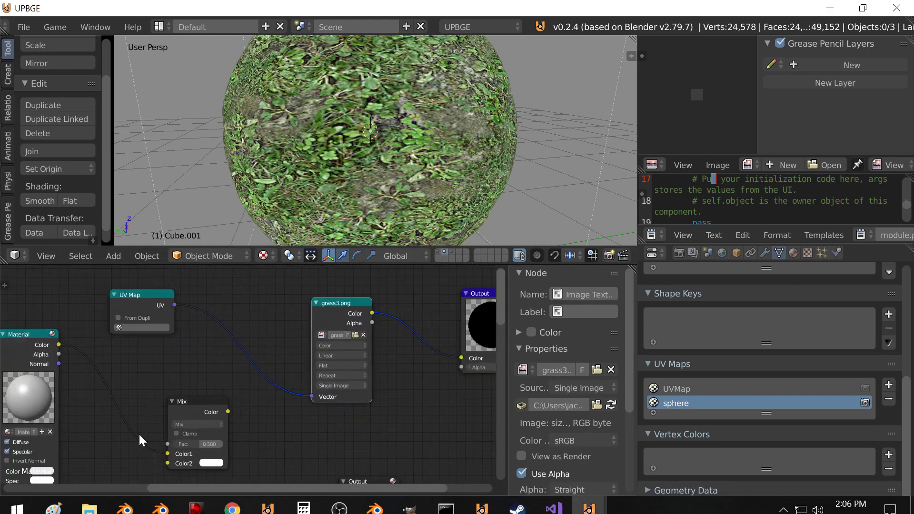
{"action": "left_click", "coordinate": [112, 506]}
{"action": "mouse_move", "coordinate": [158, 418]}
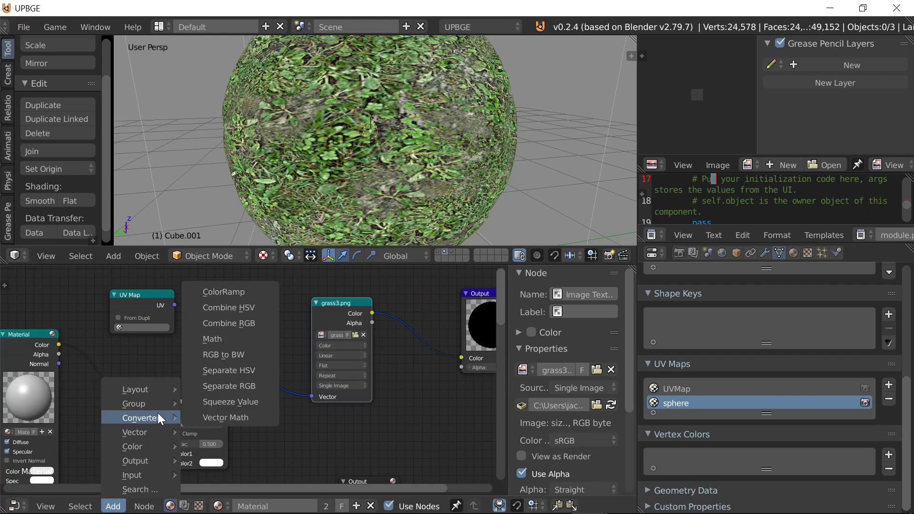
{"action": "left_click", "coordinate": [218, 412]}
{"action": "left_click", "coordinate": [220, 334]}
{"action": "scroll", "coordinate": [228, 404], "scroll_direction": "up", "scroll_amount": 2}
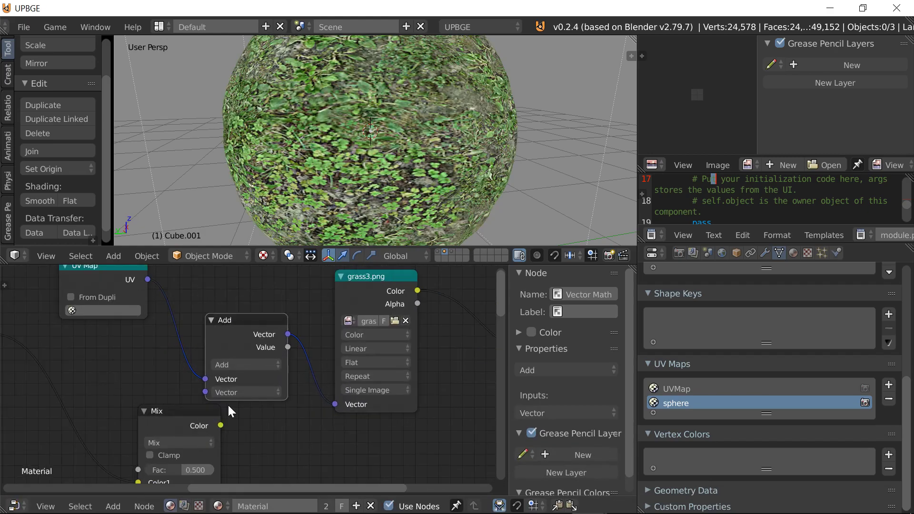
Set the Vector Math node to Multiply with 8 for each component of its second vector
{"action": "left_click", "coordinate": [242, 364]}
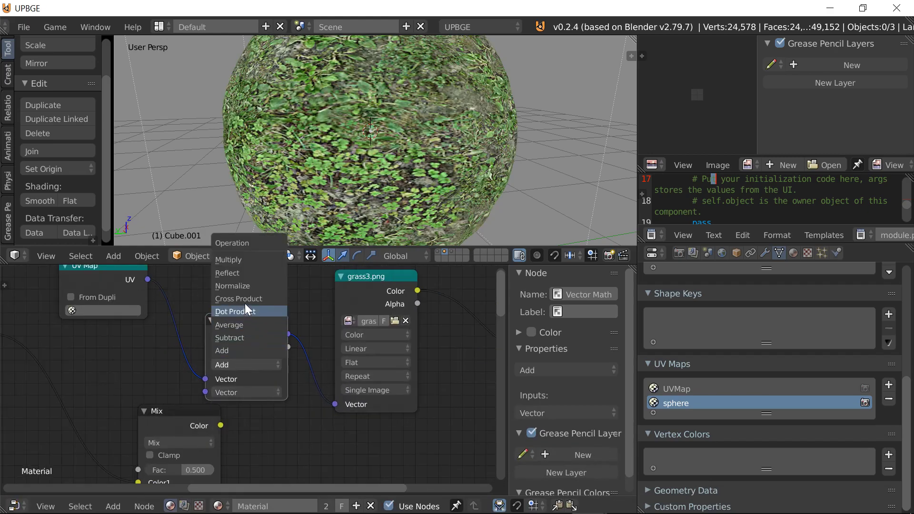
{"action": "left_click", "coordinate": [248, 261]}
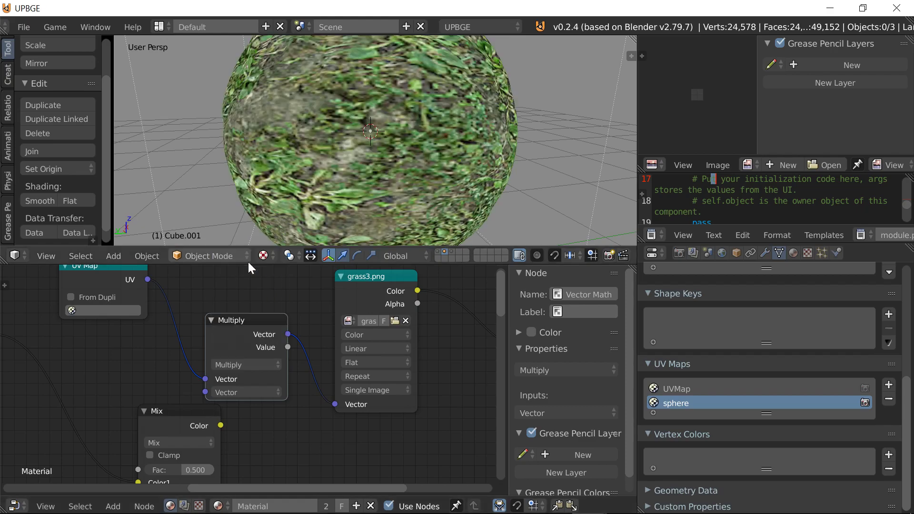
{"action": "left_click", "coordinate": [238, 392]}
{"action": "left_click", "coordinate": [253, 405]}
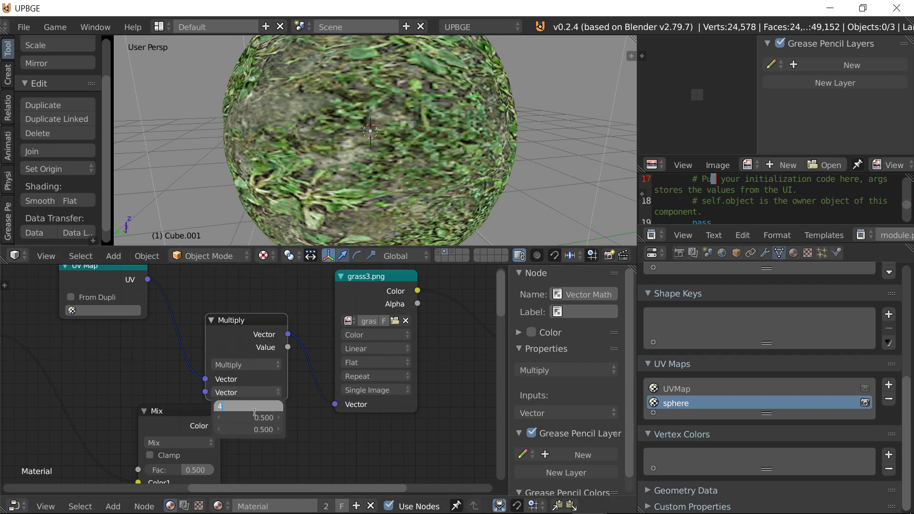
{"action": "key", "text": "BackSpace"}
{"action": "key", "text": "BackSpace"}
{"action": "key", "text": "BackSpace"}
{"action": "type", "text": "8"}
{"action": "key", "text": "Tab"}
{"action": "type", "text": "8"}
{"action": "key", "text": "Return"}
Raise all three components of the Multiply node's second vector to 32 while viewing the sphere's surface up close
{"action": "key", "text": "shift+f"}
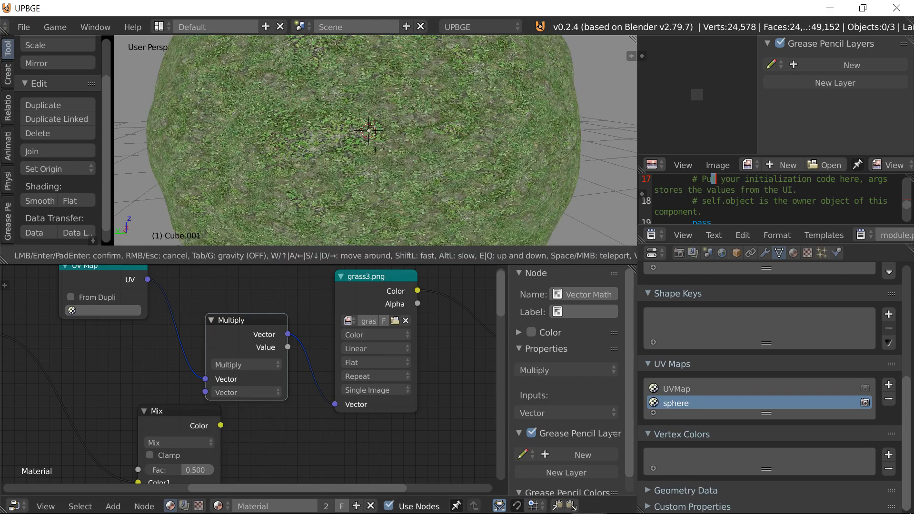
{"action": "key", "text": "w"}
{"action": "left_click", "coordinate": [376, 141]}
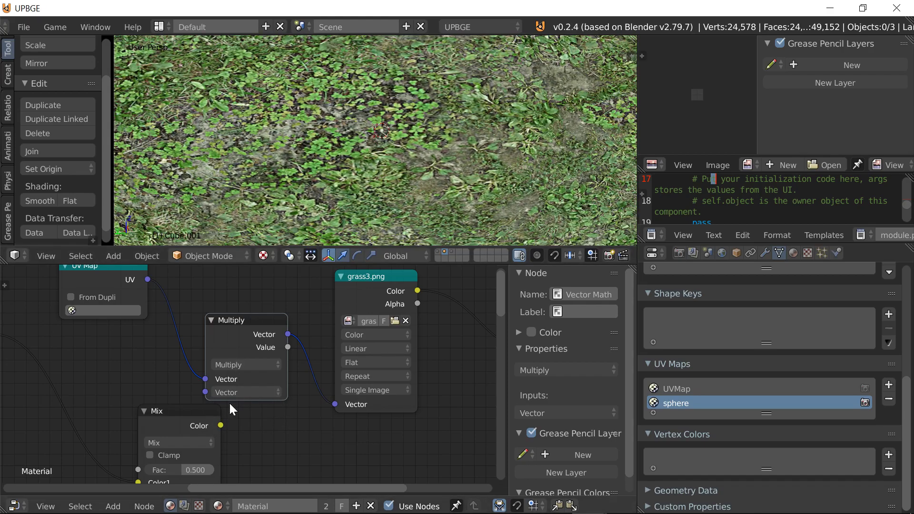
{"action": "left_click", "coordinate": [238, 393]}
{"action": "left_click", "coordinate": [253, 405]}
{"action": "type", "text": "32"}
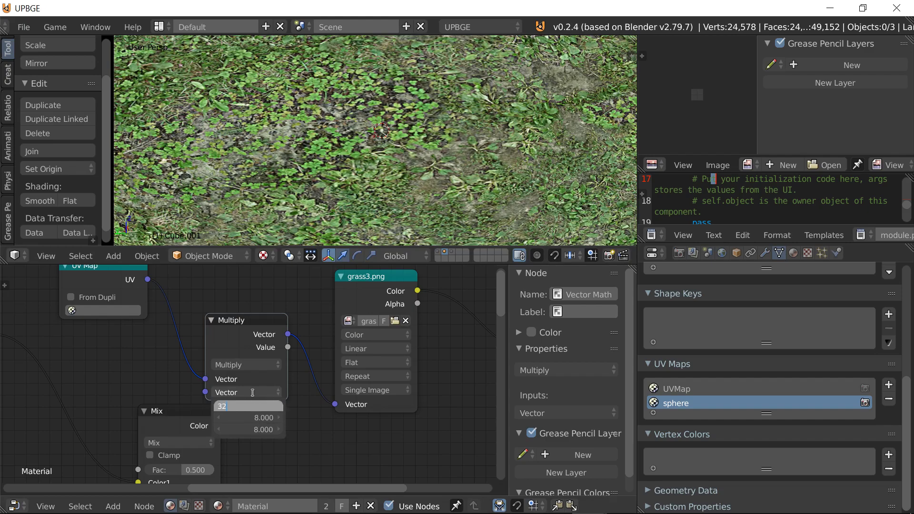
{"action": "key", "text": "Tab"}
{"action": "type", "text": "32"}
{"action": "key", "text": "Tab"}
{"action": "type", "text": "32"}
{"action": "key", "text": "Return"}
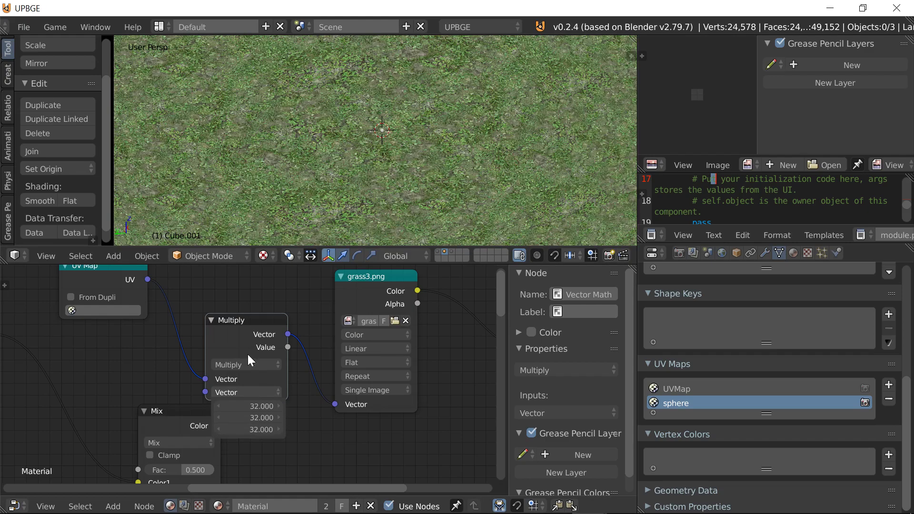
Look over the node tree around the UV Map, Multiply, grass texture and Output nodes
{"action": "scroll", "coordinate": [298, 347], "scroll_direction": "down", "scroll_amount": 5}
{"action": "mouse_move", "coordinate": [318, 388]}
{"action": "middle_mouse_down"}
{"action": "mouse_move", "coordinate": [179, 348]}
{"action": "mouse_move", "coordinate": [233, 330]}
{"action": "middle_mouse_up"}
{"action": "mouse_move", "coordinate": [243, 371]}
{"action": "middle_mouse_down"}
{"action": "mouse_move", "coordinate": [265, 390]}
{"action": "mouse_move", "coordinate": [290, 366]}
{"action": "middle_mouse_up"}
{"action": "scroll", "coordinate": [274, 381], "scroll_direction": "up", "scroll_amount": 1}
{"action": "mouse_move", "coordinate": [257, 406]}
{"action": "middle_mouse_down"}
{"action": "mouse_move", "coordinate": [261, 422]}
{"action": "mouse_move", "coordinate": [308, 377]}
{"action": "mouse_move", "coordinate": [308, 345]}
{"action": "mouse_move", "coordinate": [317, 382]}
{"action": "middle_mouse_up"}
{"action": "scroll", "coordinate": [311, 365], "scroll_direction": "down", "scroll_amount": 1}
{"action": "scroll", "coordinate": [312, 367], "scroll_direction": "down", "scroll_amount": 2}
{"action": "scroll", "coordinate": [309, 345], "scroll_direction": "down", "scroll_amount": 1}
{"action": "scroll", "coordinate": [312, 377], "scroll_direction": "up", "scroll_amount": 4}
{"action": "middle_click_drag", "start_coordinate": [280, 324], "coordinate": [132, 349]}
{"action": "scroll", "coordinate": [131, 347], "scroll_direction": "up", "scroll_amount": 3}
{"action": "middle_click_drag", "start_coordinate": [93, 289], "coordinate": [199, 346]}
Duplicate the grass texture node and place the copy directly above the original
{"action": "left_click", "coordinate": [210, 331]}
{"action": "scroll", "coordinate": [209, 345], "scroll_direction": "up", "scroll_amount": 6}
{"action": "scroll", "coordinate": [187, 339], "scroll_direction": "down", "scroll_amount": 5}
{"action": "scroll", "coordinate": [187, 339], "scroll_direction": "down", "scroll_amount": 1}
{"action": "scroll", "coordinate": [205, 346], "scroll_direction": "up", "scroll_amount": 3}
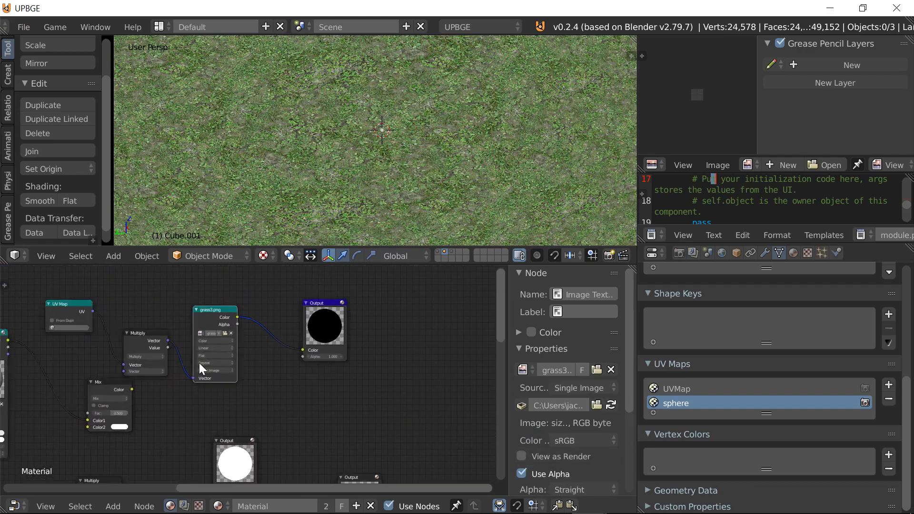
{"action": "key", "text": "shift+d"}
{"action": "left_click", "coordinate": [211, 493]}
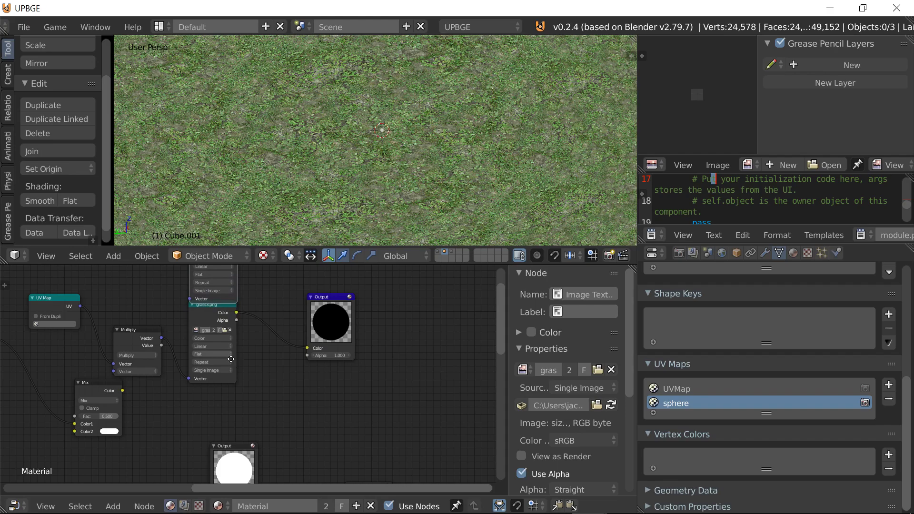
Load stone_texture___seamless_by_agf81-d39vfot.jpg from the Downloads folder into the duplicated texture node
{"action": "scroll", "coordinate": [230, 356], "scroll_direction": "up", "scroll_amount": 3}
{"action": "left_click", "coordinate": [272, 323]}
{"action": "left_click", "coordinate": [274, 324]}
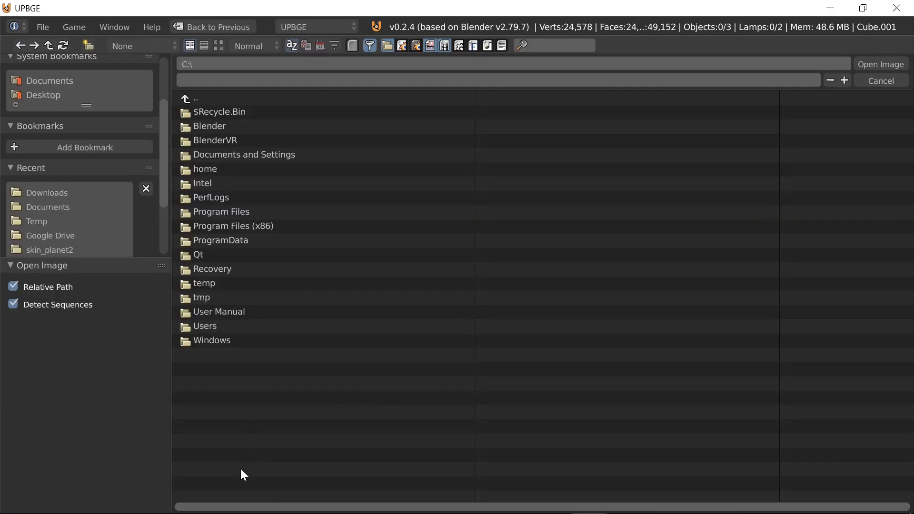
{"action": "left_click", "coordinate": [34, 206]}
{"action": "scroll", "coordinate": [680, 457], "scroll_direction": "down", "scroll_amount": 10}
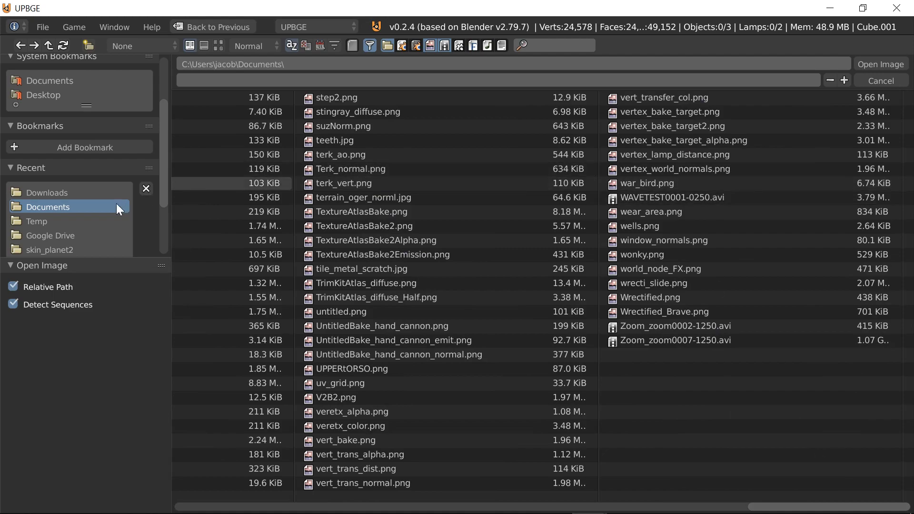
{"action": "left_click", "coordinate": [81, 193]}
{"action": "scroll", "coordinate": [707, 352], "scroll_direction": "down", "scroll_amount": 10}
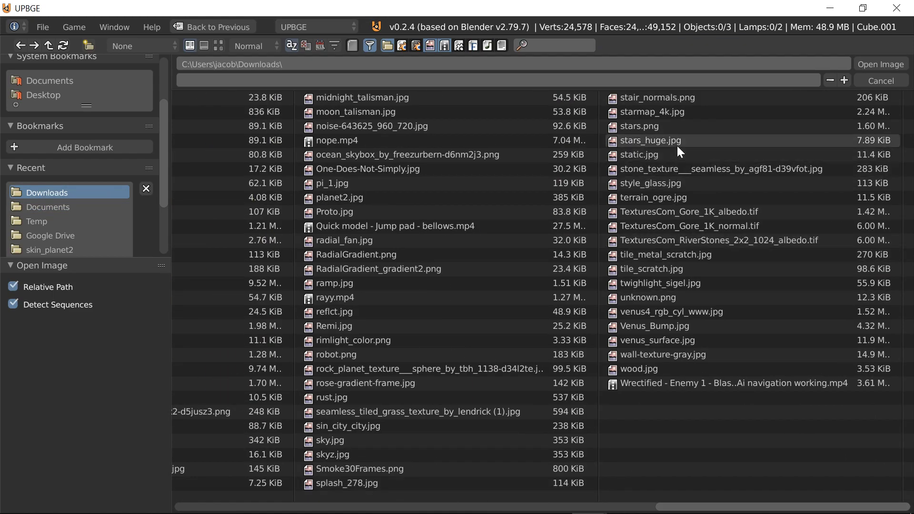
{"action": "left_click", "coordinate": [681, 169]}
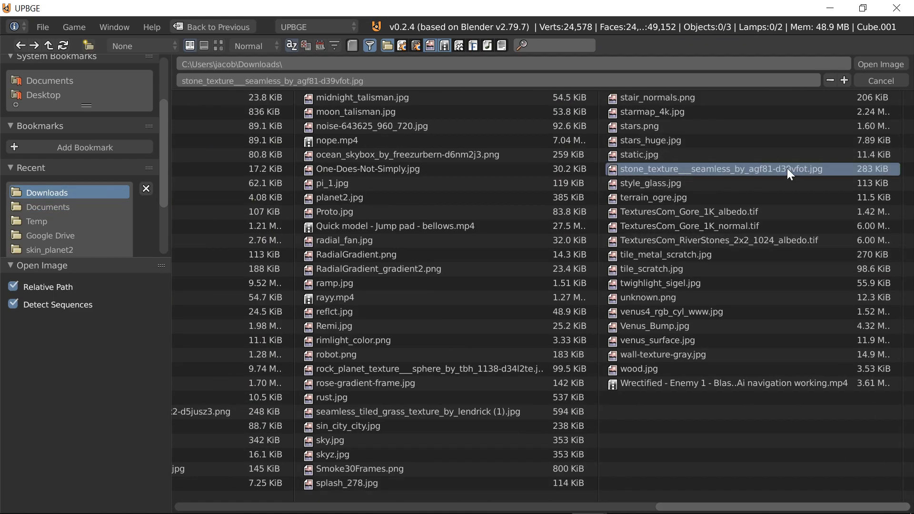
{"action": "left_click", "coordinate": [880, 64]}
Link the Multiply vector to the stone texture's Vector input and its Color to a duplicate of the grass Output node
{"action": "scroll", "coordinate": [238, 376], "scroll_direction": "down", "scroll_amount": 2}
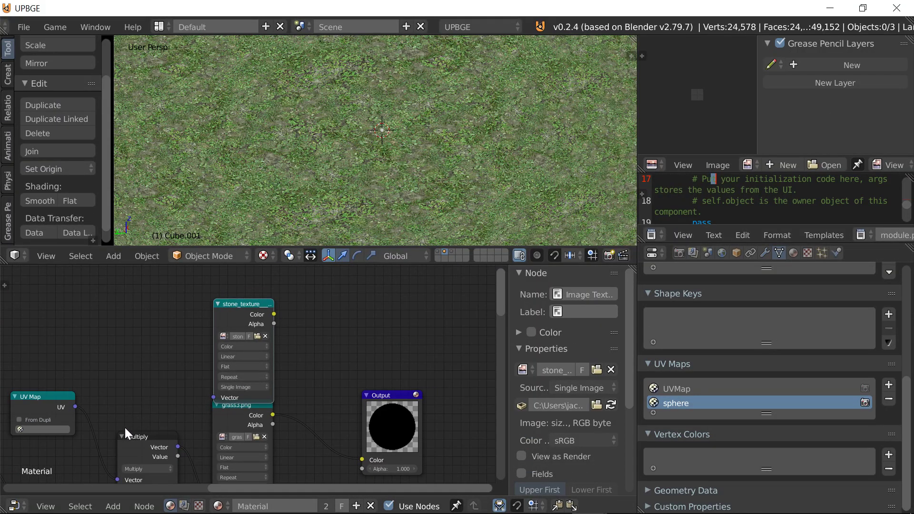
{"action": "scroll", "coordinate": [73, 407], "scroll_direction": "down", "scroll_amount": 1}
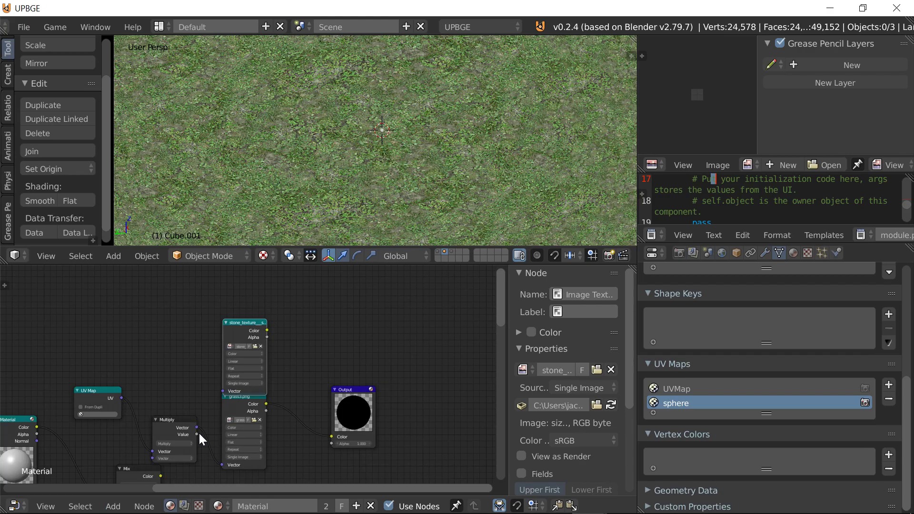
{"action": "left_click_drag", "start_coordinate": [197, 427], "coordinate": [227, 389]}
{"action": "left_click", "coordinate": [351, 401]}
{"action": "key", "text": "shift+d"}
{"action": "left_click", "coordinate": [353, 287]}
{"action": "left_click_drag", "start_coordinate": [267, 330], "coordinate": [338, 321]}
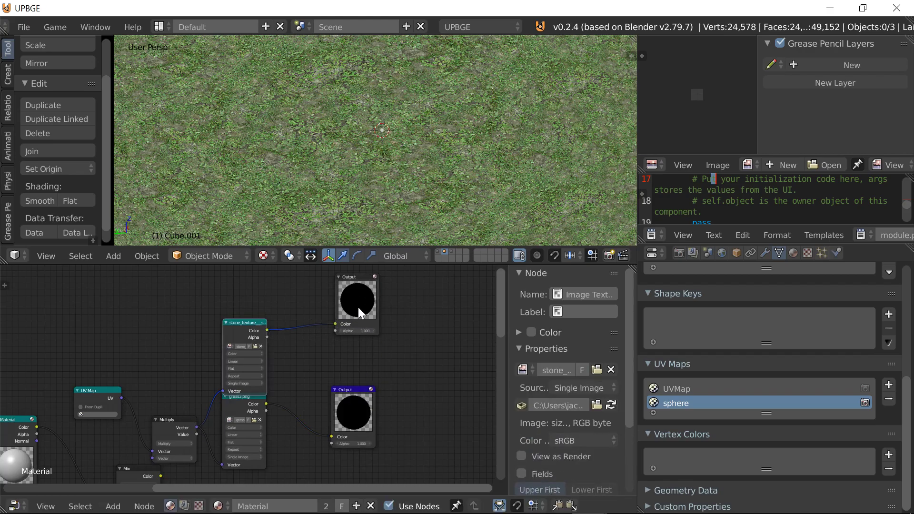
Make the stone texture's Output node the active one and back away to view the whole sphere
{"action": "left_click", "coordinate": [358, 307]}
{"action": "key", "text": "shift+f"}
{"action": "key", "text": "s"}
{"action": "key", "text": "w"}
{"action": "key", "text": "s"}
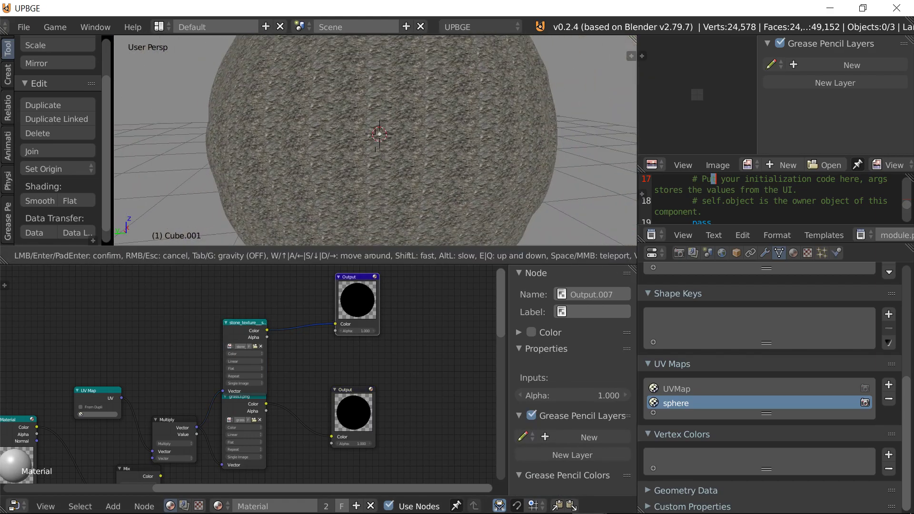
{"action": "left_click", "coordinate": [237, 153]}
Examine the node tree from the two texture nodes down to the lamp-distance math chain and its outputs
{"action": "scroll", "coordinate": [417, 372], "scroll_direction": "down", "scroll_amount": 3}
{"action": "middle_click_drag", "start_coordinate": [417, 372], "coordinate": [320, 387]}
{"action": "scroll", "coordinate": [321, 388], "scroll_direction": "down", "scroll_amount": 4}
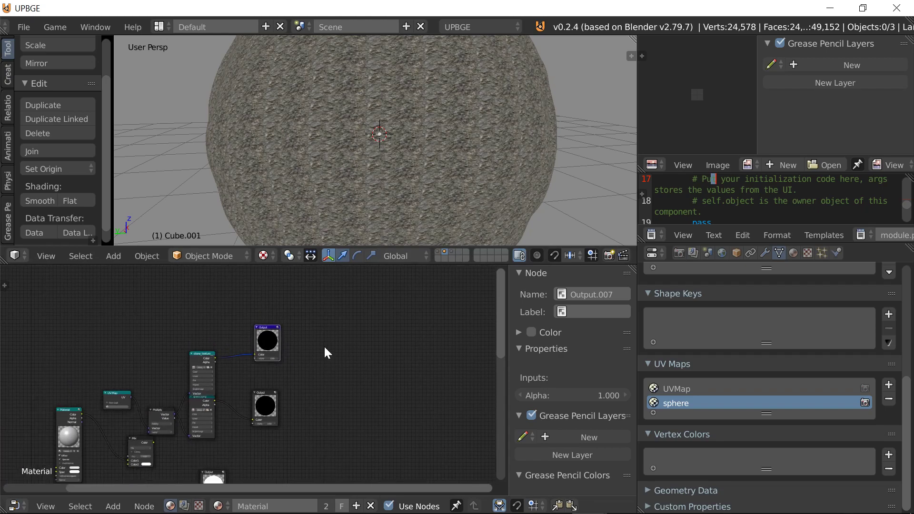
{"action": "scroll", "coordinate": [235, 389], "scroll_direction": "up", "scroll_amount": 2}
{"action": "middle_click_drag", "start_coordinate": [234, 390], "coordinate": [338, 379]}
{"action": "scroll", "coordinate": [267, 329], "scroll_direction": "up", "scroll_amount": 3}
{"action": "scroll", "coordinate": [248, 381], "scroll_direction": "up", "scroll_amount": 3}
{"action": "scroll", "coordinate": [266, 377], "scroll_direction": "up", "scroll_amount": 1}
{"action": "scroll", "coordinate": [293, 407], "scroll_direction": "down", "scroll_amount": 3}
{"action": "middle_click_drag", "start_coordinate": [293, 407], "coordinate": [270, 389]}
{"action": "scroll", "coordinate": [226, 370], "scroll_direction": "down", "scroll_amount": 2}
{"action": "middle_click_drag", "start_coordinate": [175, 423], "coordinate": [209, 351]}
{"action": "scroll", "coordinate": [212, 382], "scroll_direction": "up", "scroll_amount": 3}
{"action": "scroll", "coordinate": [212, 381], "scroll_direction": "down", "scroll_amount": 5}
{"action": "scroll", "coordinate": [212, 389], "scroll_direction": "down", "scroll_amount": 2}
{"action": "middle_click_drag", "start_coordinate": [313, 389], "coordinate": [240, 385]}
{"action": "scroll", "coordinate": [240, 384], "scroll_direction": "down", "scroll_amount": 1}
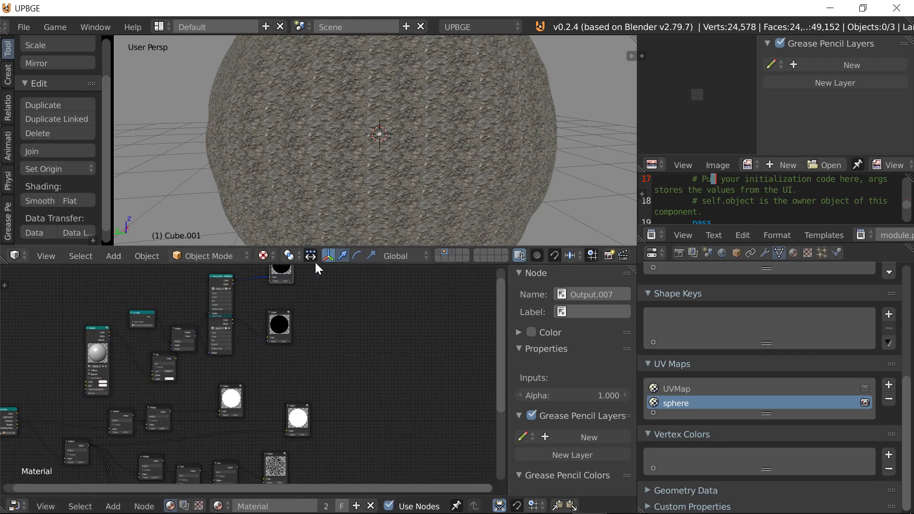
Insert a MixRGB node between the stone texture's Color and its Output, then place it below the grass Output
{"action": "left_click_drag", "start_coordinate": [325, 265], "coordinate": [325, 200]}
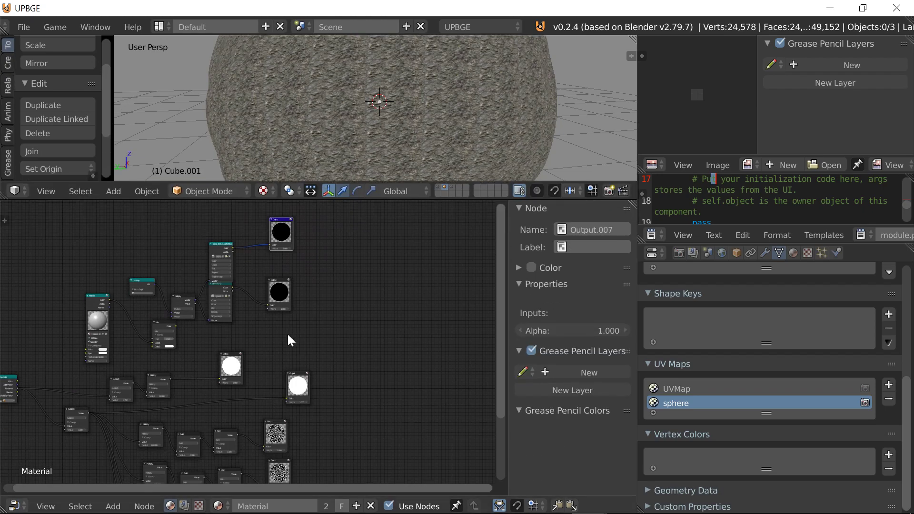
{"action": "scroll", "coordinate": [287, 333], "scroll_direction": "up", "scroll_amount": 1}
{"action": "left_click", "coordinate": [113, 506]}
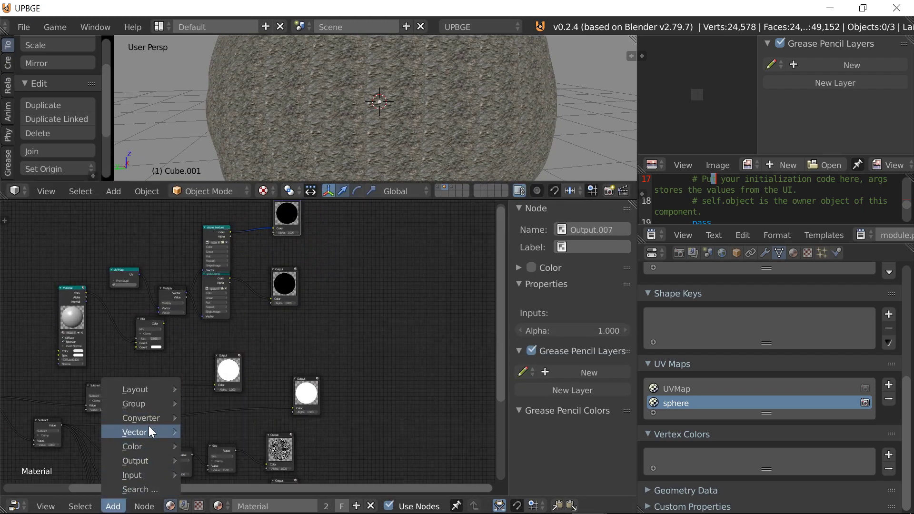
{"action": "mouse_move", "coordinate": [143, 446]}
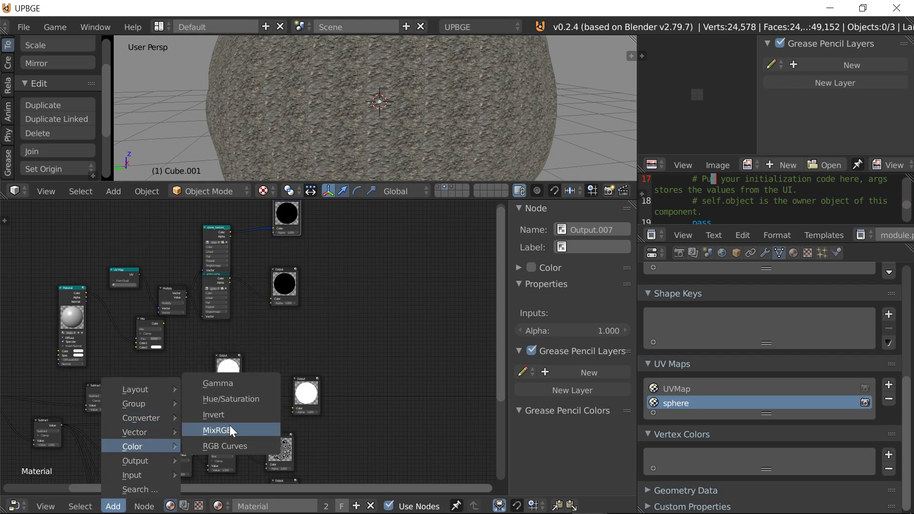
{"action": "left_click", "coordinate": [229, 425]}
{"action": "left_click", "coordinate": [243, 241]}
{"action": "left_click_drag", "start_coordinate": [247, 251], "coordinate": [243, 276]}
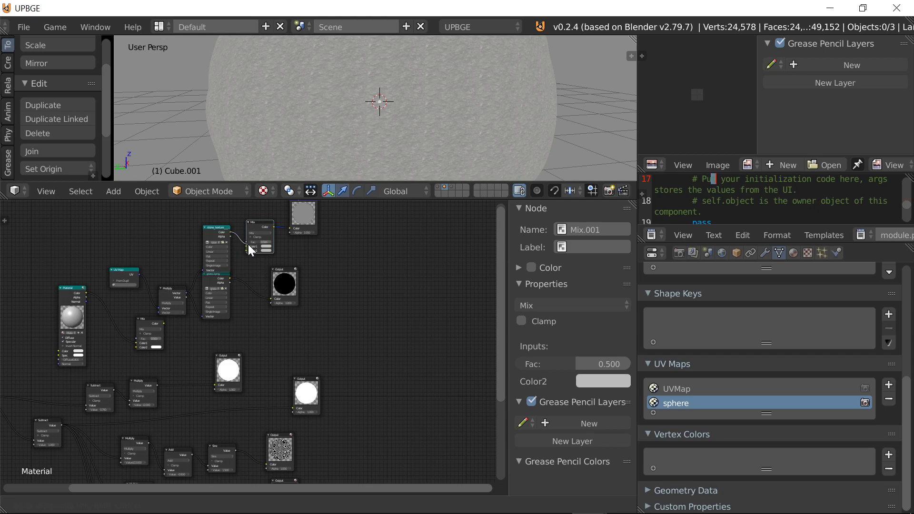
{"action": "left_click_drag", "start_coordinate": [248, 245], "coordinate": [344, 333]}
Preview the second and third sine chains on the sphere by activating their Output nodes
{"action": "scroll", "coordinate": [309, 364], "scroll_direction": "up", "scroll_amount": 3}
{"action": "middle_click_drag", "start_coordinate": [274, 407], "coordinate": [238, 318]}
{"action": "scroll", "coordinate": [238, 319], "scroll_direction": "down", "scroll_amount": 1}
{"action": "left_click", "coordinate": [257, 371]}
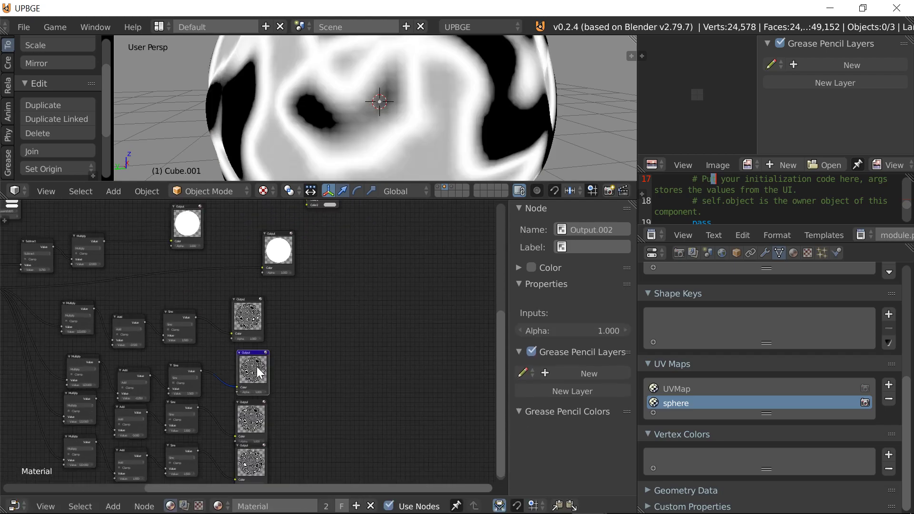
{"action": "left_click", "coordinate": [259, 425]}
Link the third chain's Sine value to the Fac input of the new Mix node
{"action": "scroll", "coordinate": [230, 375], "scroll_direction": "down", "scroll_amount": 2}
{"action": "middle_click_drag", "start_coordinate": [230, 376], "coordinate": [228, 405]}
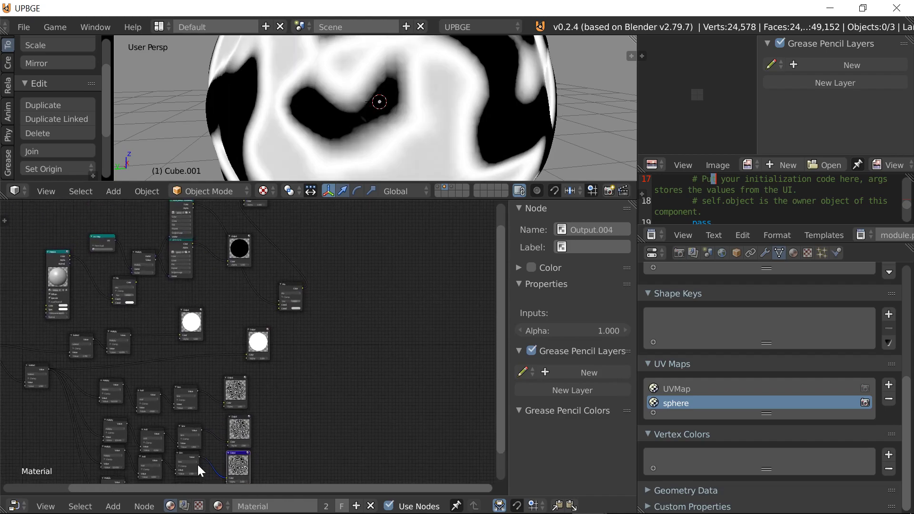
{"action": "left_click_drag", "start_coordinate": [197, 458], "coordinate": [252, 373]}
{"action": "left_click_drag", "start_coordinate": [211, 467], "coordinate": [279, 302]}
Link the grass texture's Color to the Mix node's Color2, then activate the Mix's Output and place it beside the Mix
{"action": "middle_click_drag", "start_coordinate": [293, 313], "coordinate": [288, 345]}
{"action": "scroll", "coordinate": [272, 349], "scroll_direction": "up", "scroll_amount": 1}
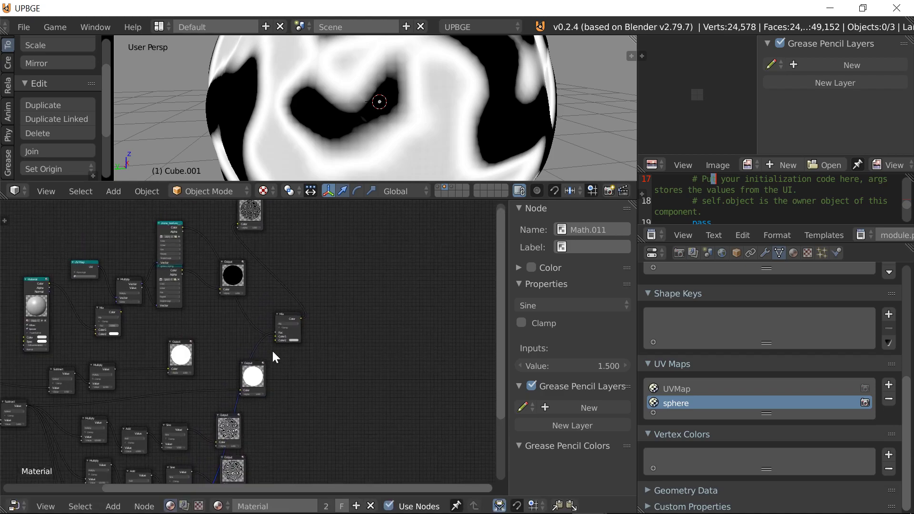
{"action": "left_click_drag", "start_coordinate": [274, 340], "coordinate": [180, 270]}
{"action": "middle_click_drag", "start_coordinate": [233, 272], "coordinate": [211, 329]}
{"action": "left_click", "coordinate": [225, 265]}
{"action": "left_click_drag", "start_coordinate": [227, 269], "coordinate": [353, 356]}
{"action": "mouse_move", "coordinate": [372, 199]}
{"action": "left_mouse_down"}
{"action": "mouse_move", "coordinate": [373, 381]}
{"action": "mouse_move", "coordinate": [383, 394]}
{"action": "mouse_move", "coordinate": [369, 198]}
{"action": "left_mouse_up"}
Duplicate the active Output node twice
{"action": "scroll", "coordinate": [132, 318], "scroll_direction": "up", "scroll_amount": 5}
{"action": "middle_click_drag", "start_coordinate": [132, 318], "coordinate": [312, 390]}
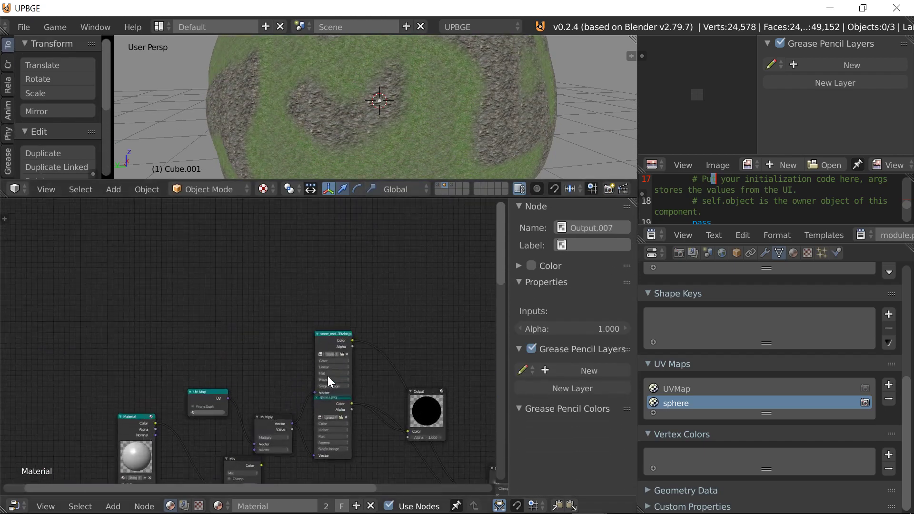
{"action": "key", "text": "shift+d"}
{"action": "key", "text": "shift+d"}
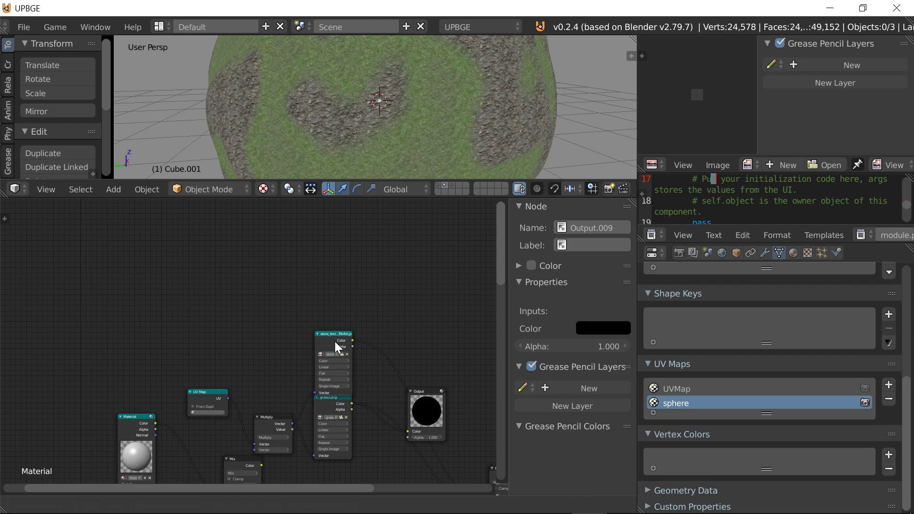
Duplicate the stone texture node, place the copy above it and unlink its image
{"action": "scroll", "coordinate": [298, 337], "scroll_direction": "up", "scroll_amount": 1}
{"action": "middle_click_drag", "start_coordinate": [298, 337], "coordinate": [255, 327]}
{"action": "left_click", "coordinate": [300, 327]}
{"action": "scroll", "coordinate": [305, 281], "scroll_direction": "up", "scroll_amount": 3}
{"action": "key", "text": "shift+d"}
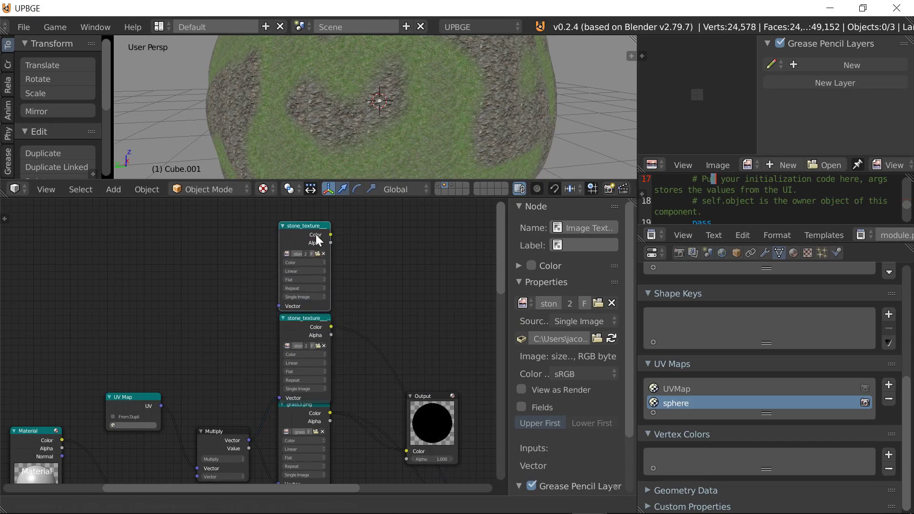
{"action": "left_click", "coordinate": [315, 234]}
{"action": "left_click", "coordinate": [321, 252]}
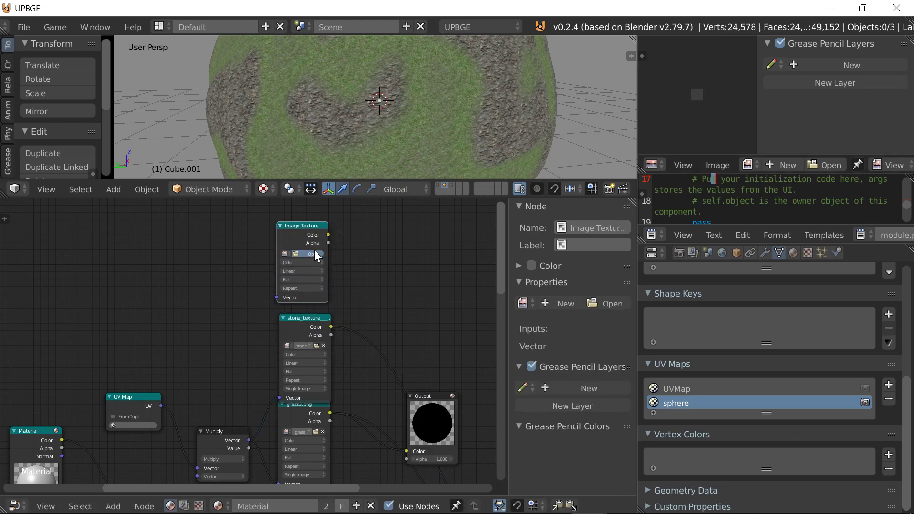
Load Sand 002_COLOR.jpg from the Documents folder into the emptied texture node
{"action": "left_click", "coordinate": [314, 254]}
{"action": "left_click", "coordinate": [48, 207]}
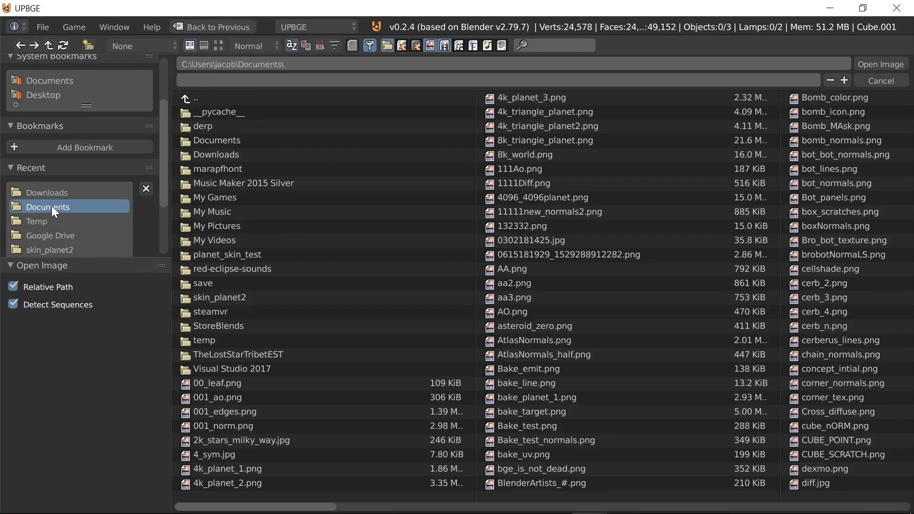
{"action": "scroll", "coordinate": [532, 473], "scroll_direction": "down", "scroll_amount": 10}
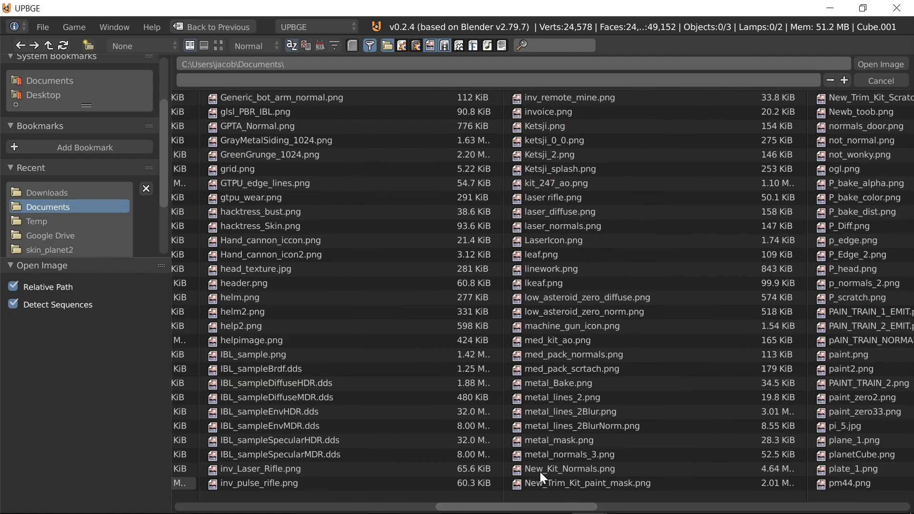
{"action": "scroll", "coordinate": [647, 475], "scroll_direction": "down", "scroll_amount": 3}
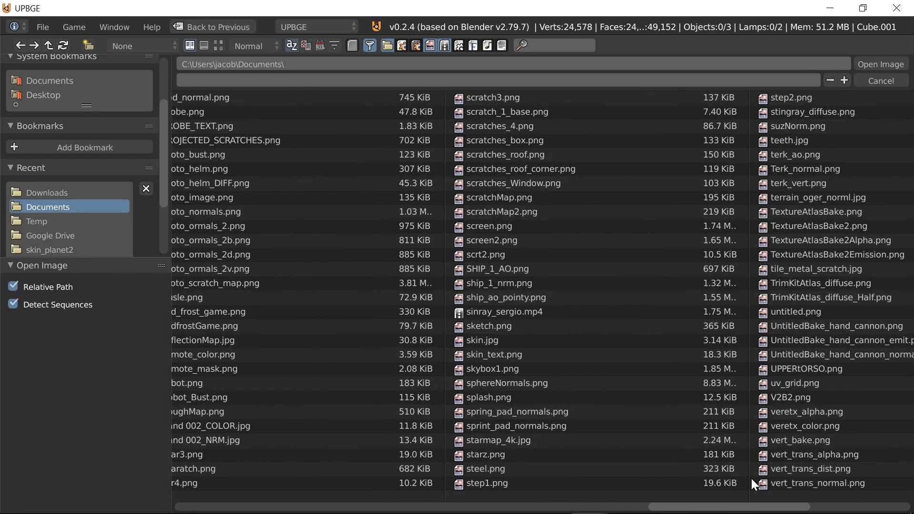
{"action": "scroll", "coordinate": [751, 478], "scroll_direction": "down", "scroll_amount": 2}
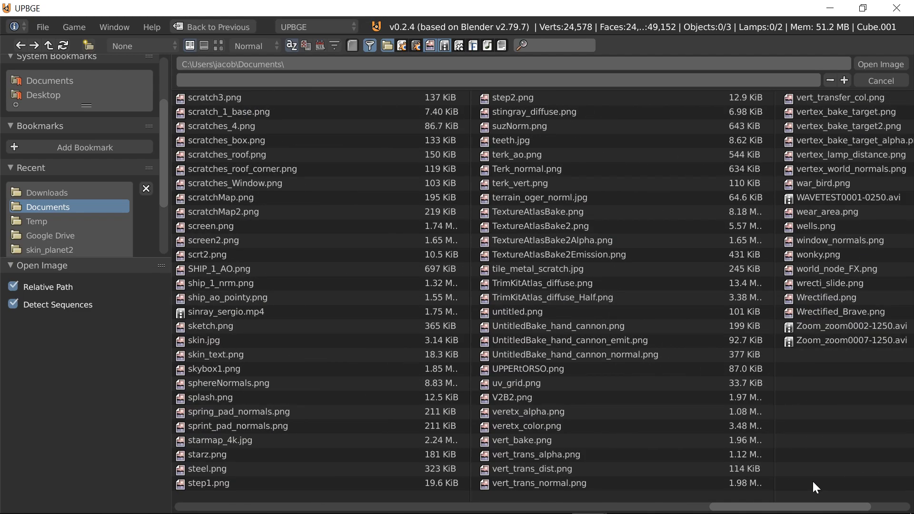
{"action": "scroll", "coordinate": [812, 480], "scroll_direction": "up", "scroll_amount": 3}
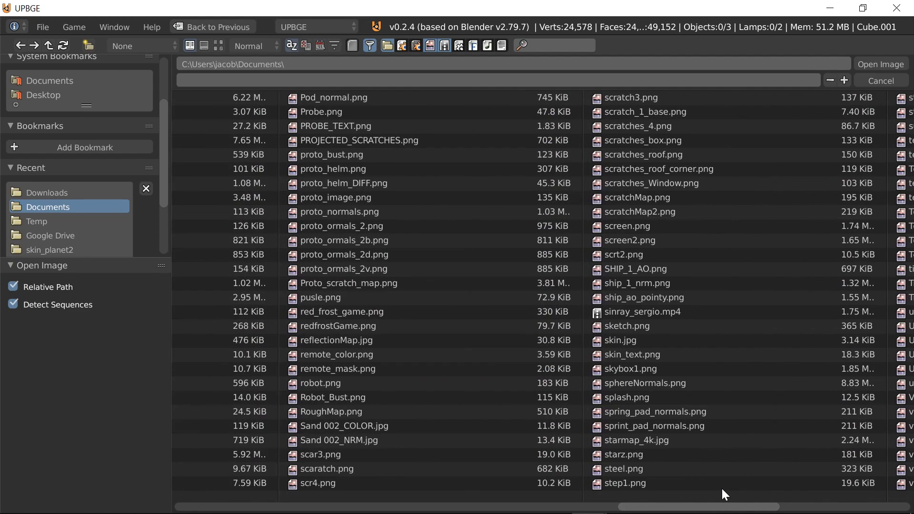
{"action": "scroll", "coordinate": [669, 485], "scroll_direction": "up", "scroll_amount": 2}
{"action": "left_click", "coordinate": [603, 426]}
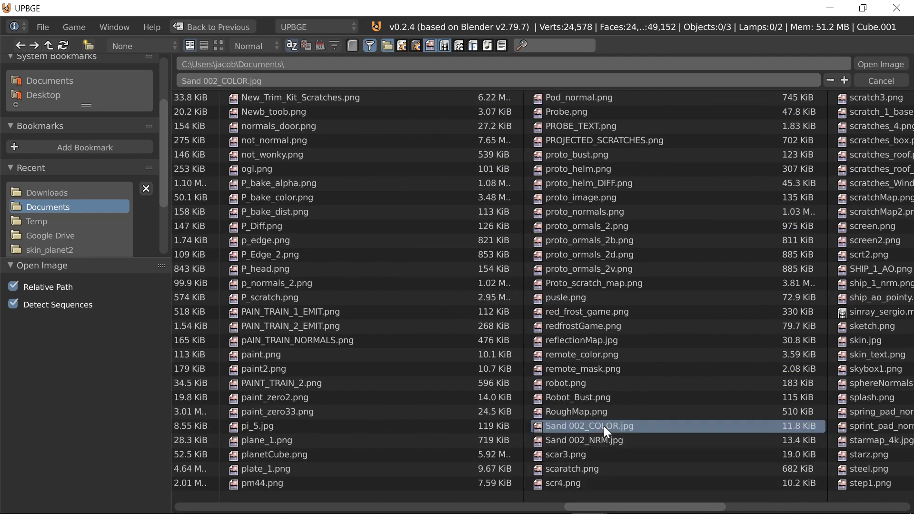
{"action": "left_click", "coordinate": [875, 63]}
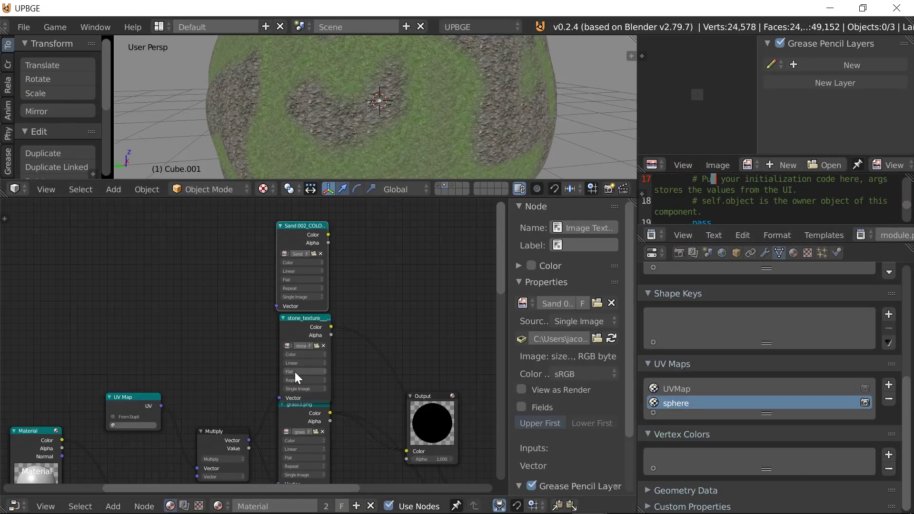
Add a reroute on the Multiply node's vector link and connect it to the sand texture's Vector input
{"action": "middle_click_drag", "start_coordinate": [300, 318], "coordinate": [306, 345]}
{"action": "scroll", "coordinate": [309, 341], "scroll_direction": "up", "scroll_amount": 3}
{"action": "middle_click_drag", "start_coordinate": [267, 448], "coordinate": [261, 348]}
{"action": "left_click_drag", "start_coordinate": [245, 378], "coordinate": [261, 252], "text": "shift"}
{"action": "scroll", "coordinate": [304, 333], "scroll_direction": "down", "scroll_amount": 3}
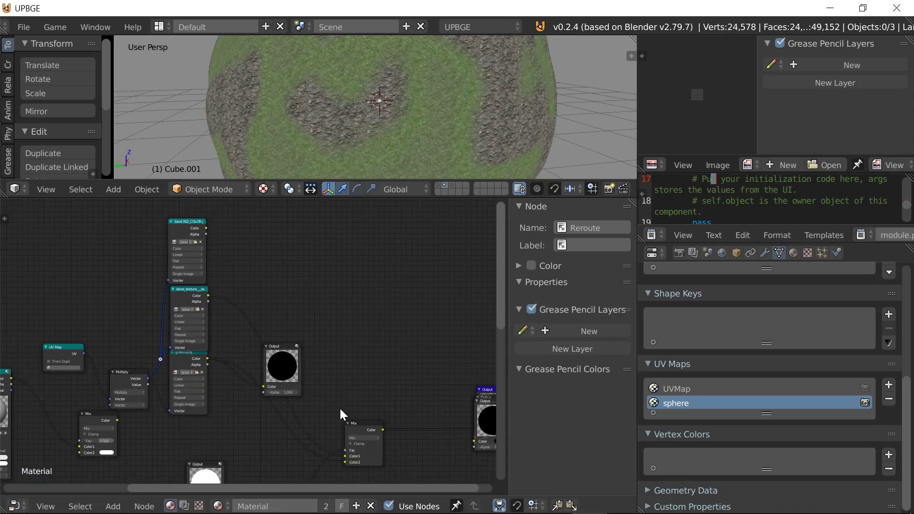
Duplicate the Mix node and insert the copy between the original Mix and its Output
{"action": "scroll", "coordinate": [356, 359], "scroll_direction": "up", "scroll_amount": 1}
{"action": "scroll", "coordinate": [356, 359], "scroll_direction": "up", "scroll_amount": 2}
{"action": "left_click", "coordinate": [332, 355]}
{"action": "key", "text": "shift+d"}
{"action": "left_click", "coordinate": [407, 339]}
{"action": "scroll", "coordinate": [304, 327], "scroll_direction": "down", "scroll_amount": 2}
{"action": "middle_click_drag", "start_coordinate": [304, 327], "coordinate": [346, 392]}
{"action": "scroll", "coordinate": [416, 438], "scroll_direction": "down", "scroll_amount": 2}
{"action": "middle_click_drag", "start_coordinate": [402, 430], "coordinate": [372, 436]}
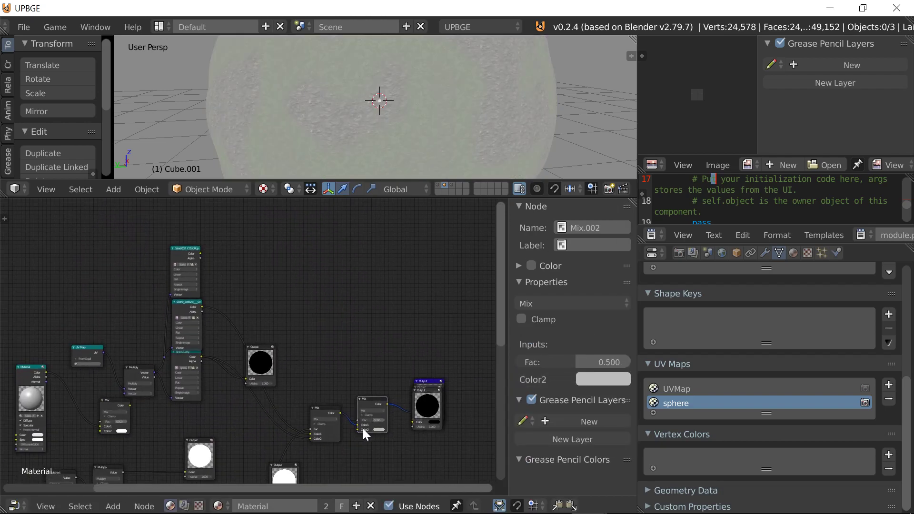
Spread apart the stacked Output nodes and move the second Mix node up, clear of the first Mix's links
{"action": "left_click_drag", "start_coordinate": [324, 410], "coordinate": [411, 418]}
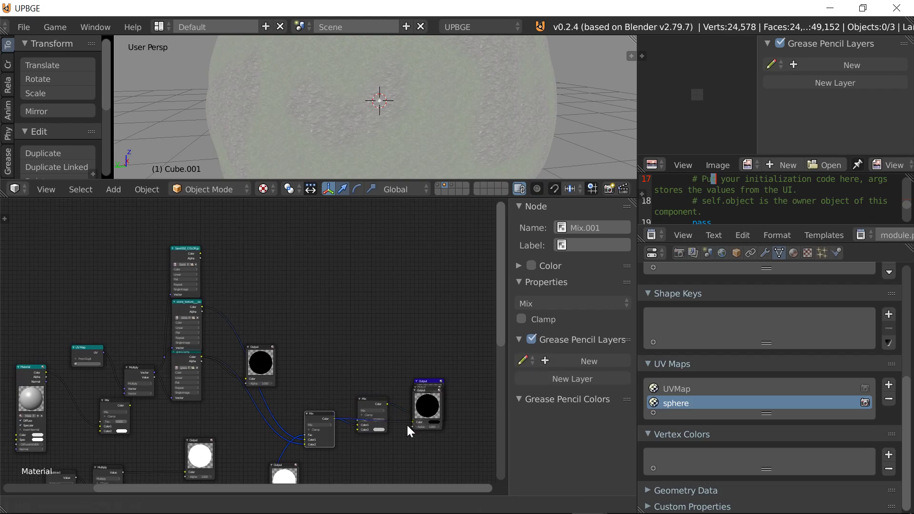
{"action": "left_click", "coordinate": [430, 408]}
{"action": "middle_click_drag", "start_coordinate": [433, 415], "coordinate": [369, 387]}
{"action": "left_click_drag", "start_coordinate": [369, 388], "coordinate": [383, 417]}
{"action": "left_click_drag", "start_coordinate": [368, 371], "coordinate": [367, 298]}
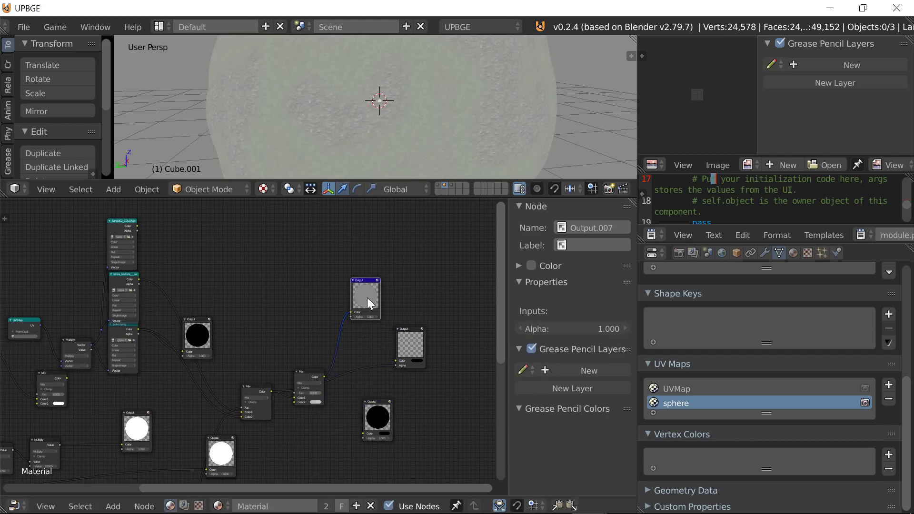
{"action": "left_click_drag", "start_coordinate": [313, 372], "coordinate": [313, 313]}
Delete the two surplus Output nodes, leaving the one fed by the second Mix
{"action": "left_click", "coordinate": [417, 340]}
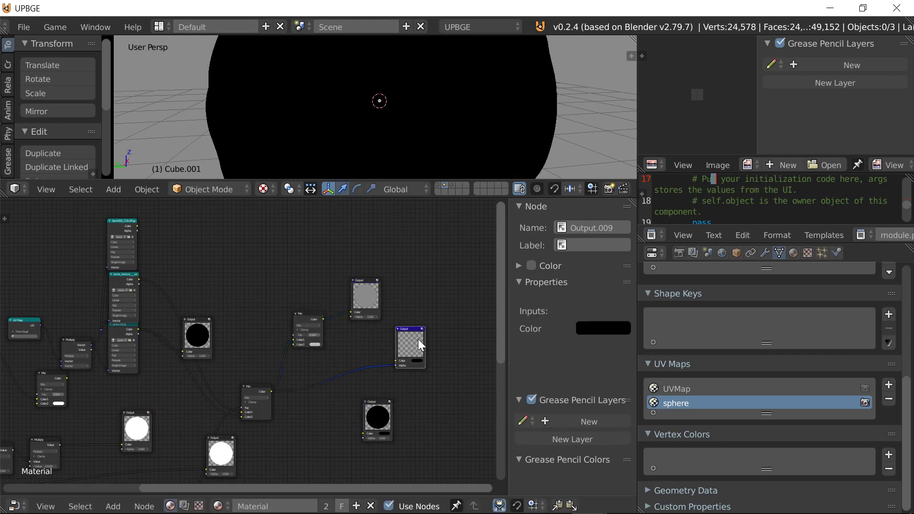
{"action": "left_click", "coordinate": [379, 418]}
{"action": "key", "text": "x"}
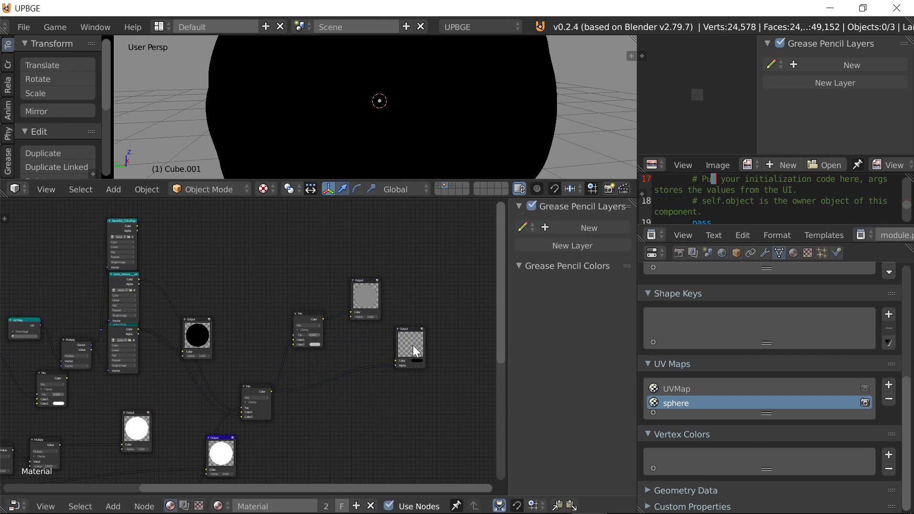
{"action": "left_click", "coordinate": [412, 347]}
{"action": "key", "text": "x"}
Place the second Mix beside the first, transfer the sine Fac and grass Color2 links to it, and activate its Output
{"action": "scroll", "coordinate": [366, 362], "scroll_direction": "up", "scroll_amount": 2}
{"action": "left_click_drag", "start_coordinate": [357, 275], "coordinate": [370, 352]}
{"action": "left_click_drag", "start_coordinate": [281, 370], "coordinate": [348, 371]}
{"action": "left_click_drag", "start_coordinate": [288, 386], "coordinate": [347, 383]}
{"action": "left_click", "coordinate": [436, 243]}
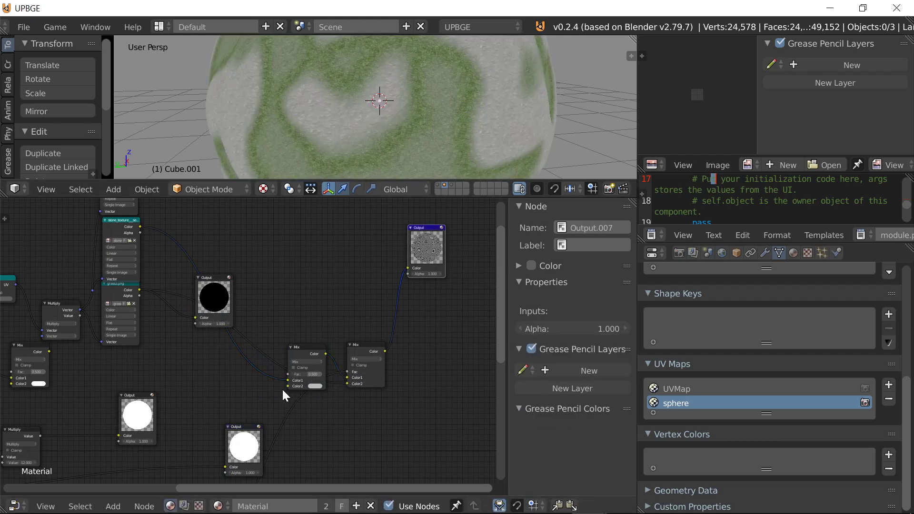
Link the sand texture's Color to the first Mix node's Color2 input
{"action": "scroll", "coordinate": [282, 388], "scroll_direction": "up", "scroll_amount": 1}
{"action": "left_click", "coordinate": [301, 380]}
{"action": "scroll", "coordinate": [300, 380], "scroll_direction": "down", "scroll_amount": 3}
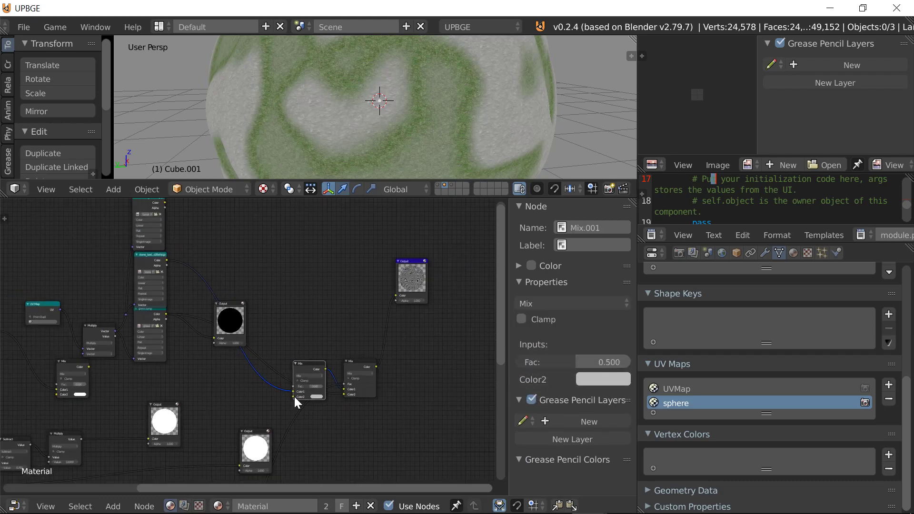
{"action": "scroll", "coordinate": [284, 348], "scroll_direction": "down", "scroll_amount": 2}
{"action": "middle_click_drag", "start_coordinate": [284, 362], "coordinate": [279, 400]}
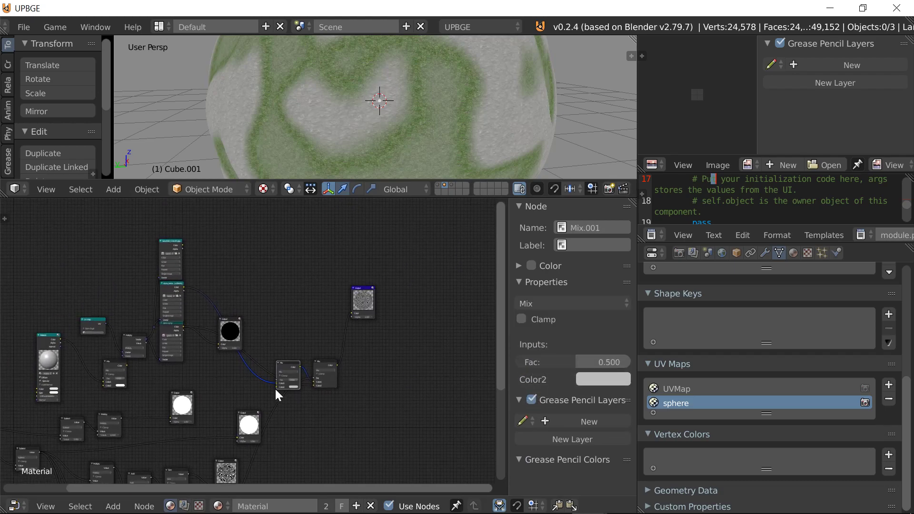
{"action": "left_click_drag", "start_coordinate": [275, 383], "coordinate": [179, 246]}
Preview the first sine chain on the sphere by activating its Output node
{"action": "middle_click_drag", "start_coordinate": [250, 330], "coordinate": [250, 291]}
{"action": "scroll", "coordinate": [259, 324], "scroll_direction": "up", "scroll_amount": 5}
{"action": "middle_click_drag", "start_coordinate": [290, 427], "coordinate": [303, 322]}
{"action": "scroll", "coordinate": [274, 348], "scroll_direction": "down", "scroll_amount": 6}
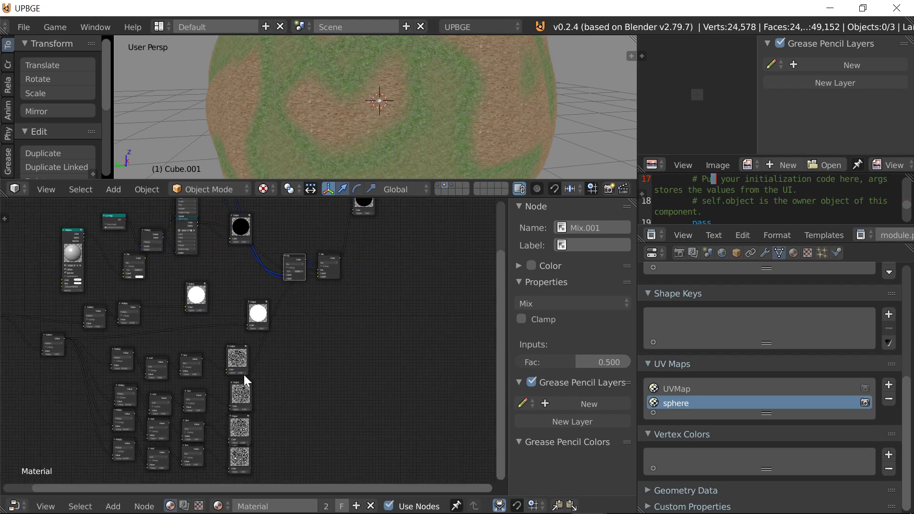
{"action": "left_click", "coordinate": [239, 360]}
Add a reroute on the first chain's Sine link and connect it to the first Mix node's Fac
{"action": "scroll", "coordinate": [211, 355], "scroll_direction": "up", "scroll_amount": 3}
{"action": "middle_click_drag", "start_coordinate": [212, 355], "coordinate": [199, 384]}
{"action": "left_click_drag", "start_coordinate": [199, 385], "coordinate": [272, 322], "text": "shift"}
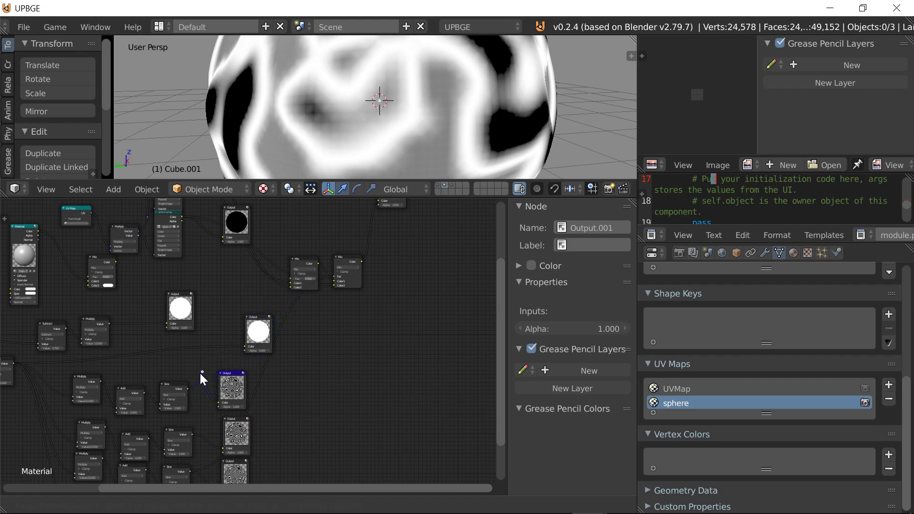
{"action": "left_click_drag", "start_coordinate": [202, 372], "coordinate": [294, 282]}
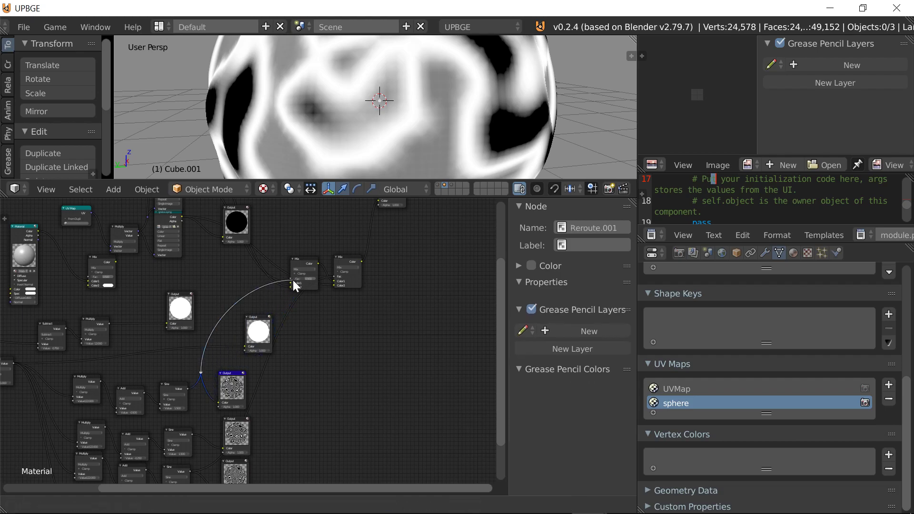
Make the final mix's Output the active one and walk through the view to inspect the sphere up close and whole
{"action": "middle_click_drag", "start_coordinate": [384, 212], "coordinate": [323, 325]}
{"action": "left_click", "coordinate": [339, 288]}
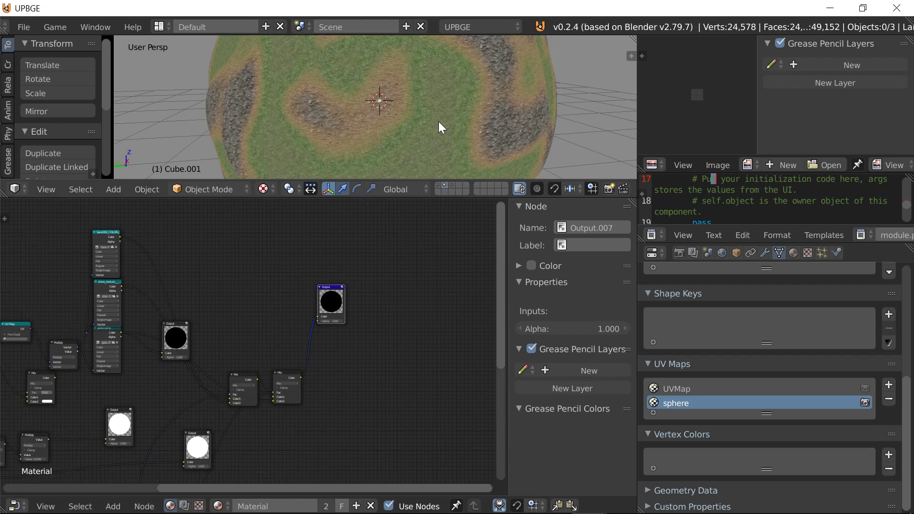
{"action": "key", "text": "shift+f"}
{"action": "key", "text": "w"}
{"action": "key", "text": "s"}
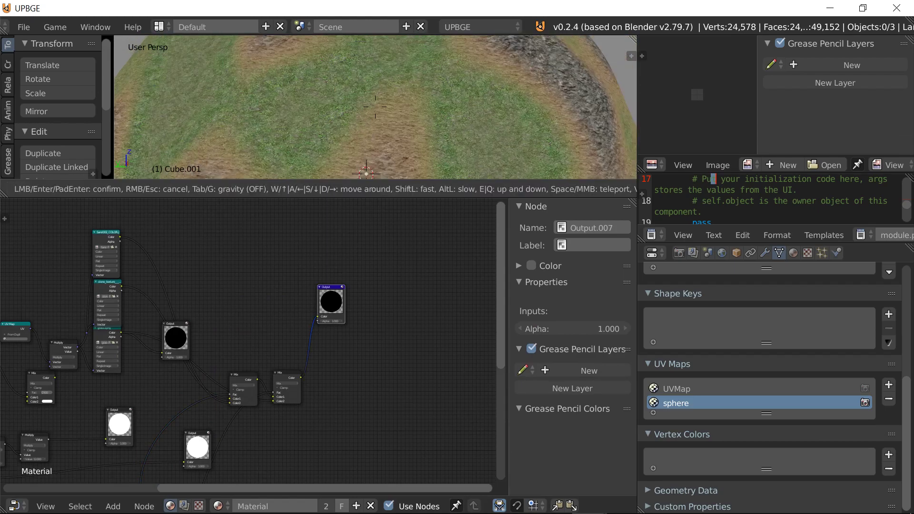
{"action": "key", "text": "s"}
{"action": "left_click", "coordinate": [375, 107]}
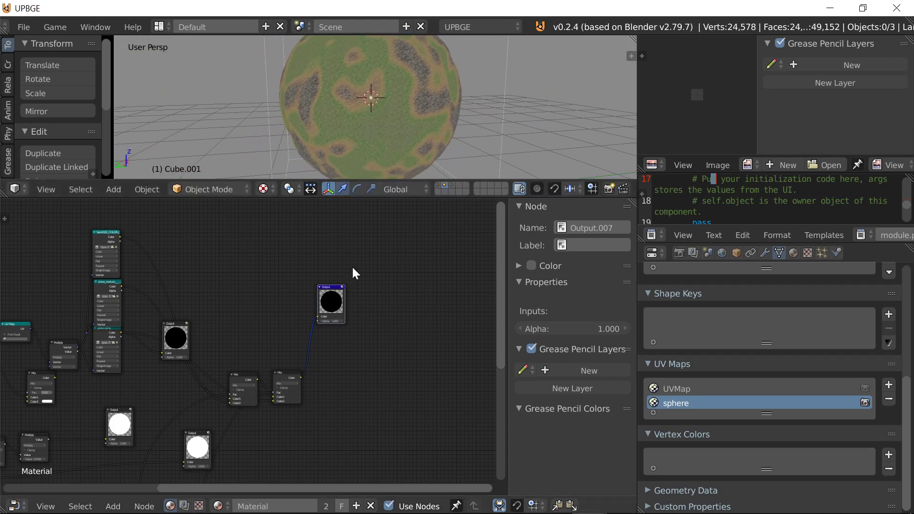